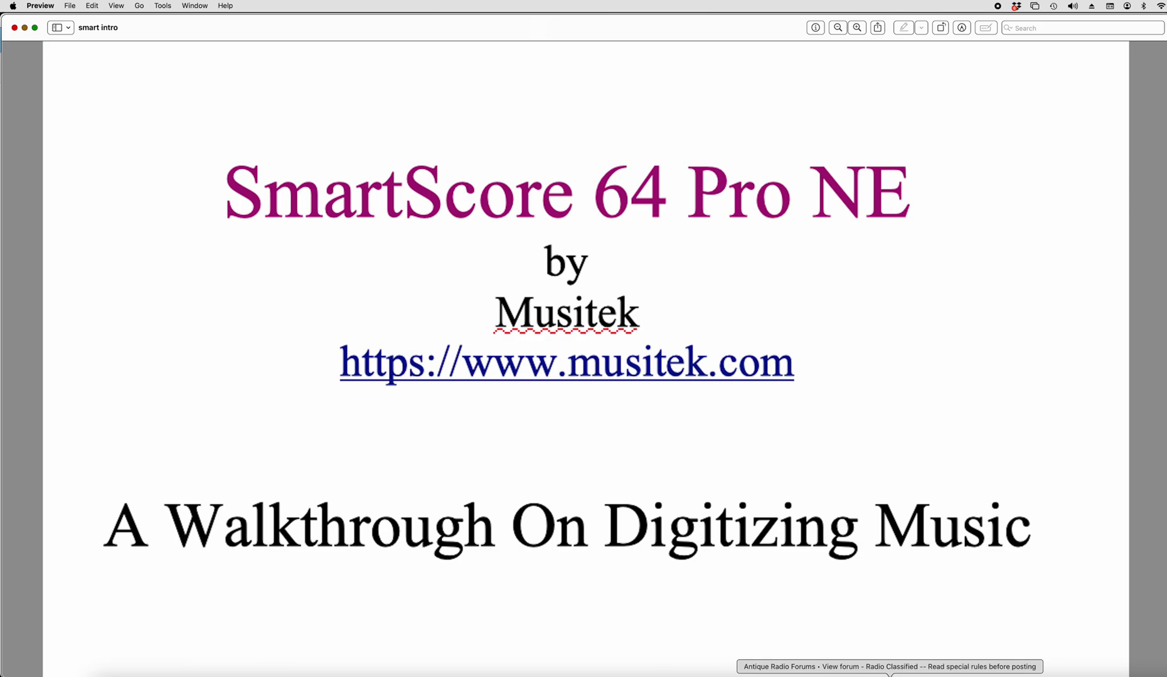
- Restore the minimized 'why' slide in Preview from the Dock
{"action": "left_click", "coordinate": [1139, 676]}
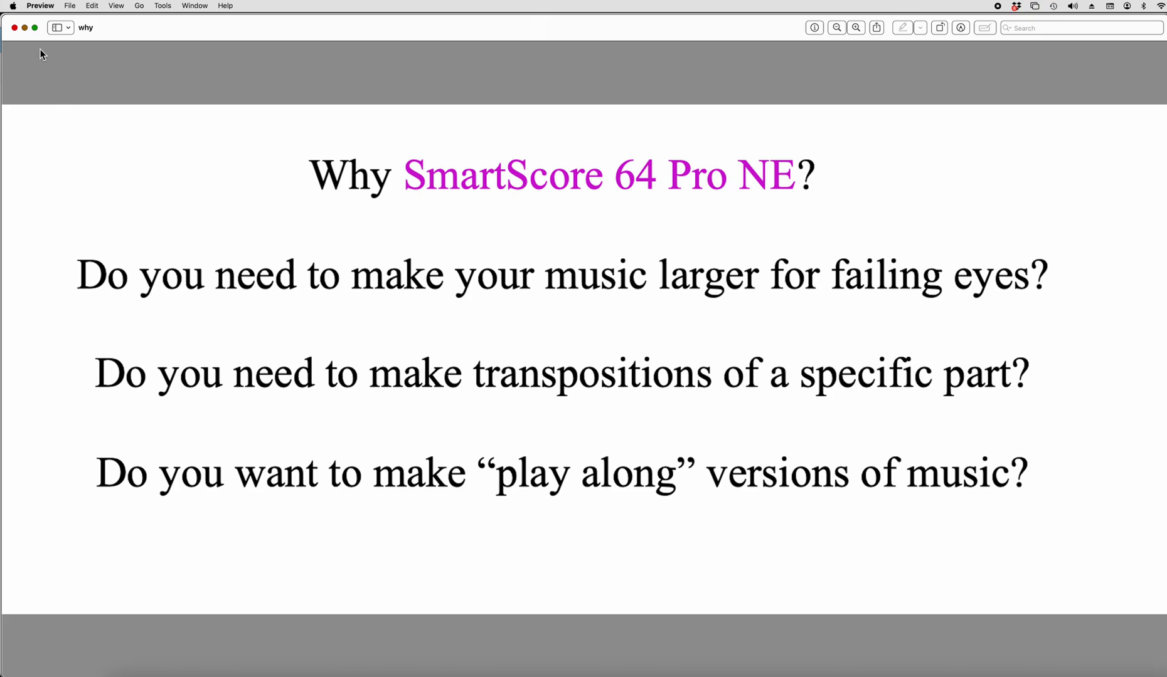
- Quit Preview, then open lorena.pdf from the Downloads stack
{"action": "left_click", "coordinate": [40, 6]}
{"action": "left_click", "coordinate": [59, 115]}
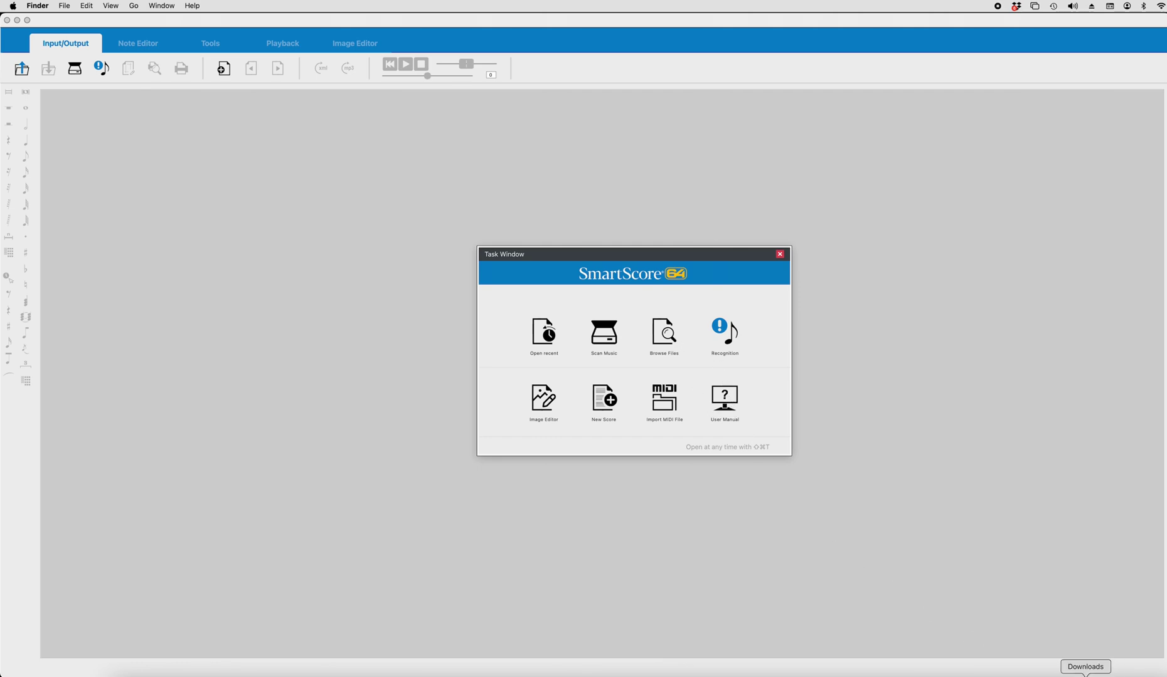
{"action": "left_click", "coordinate": [1085, 674]}
{"action": "left_click", "coordinate": [1084, 627]}
- Look through pages 1–3 of lorena.pdf, then quit Preview
{"action": "left_click", "coordinate": [87, 254]}
{"action": "left_click", "coordinate": [82, 119]}
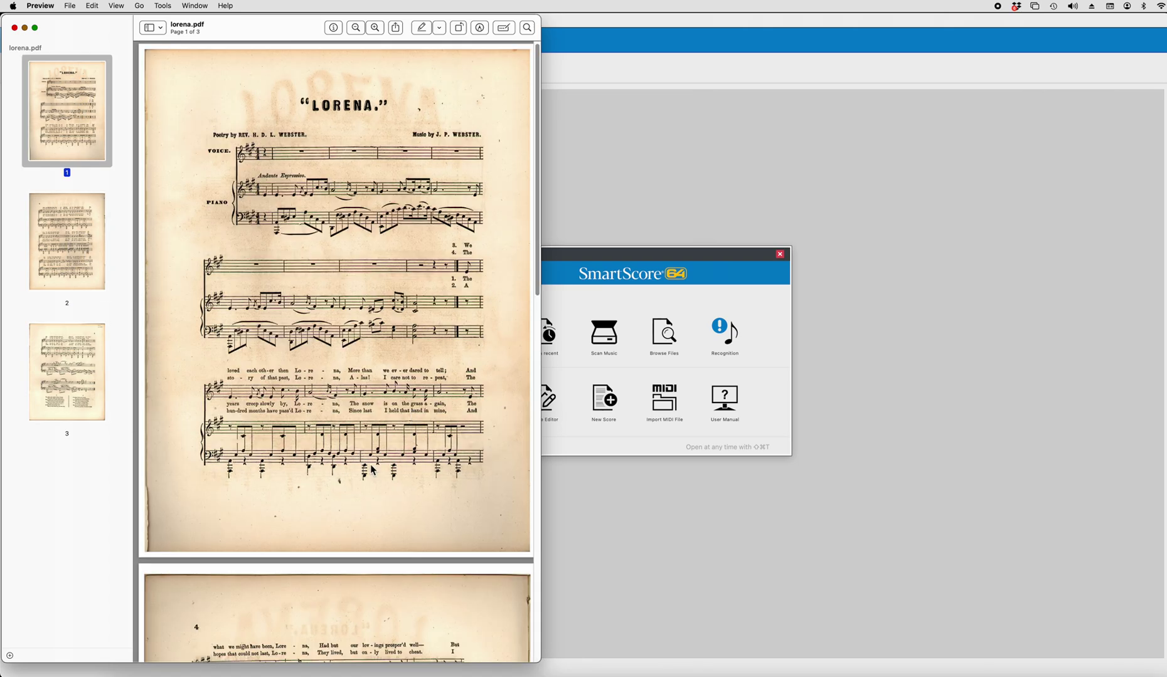
{"action": "left_click", "coordinate": [86, 236]}
{"action": "left_click", "coordinate": [79, 402]}
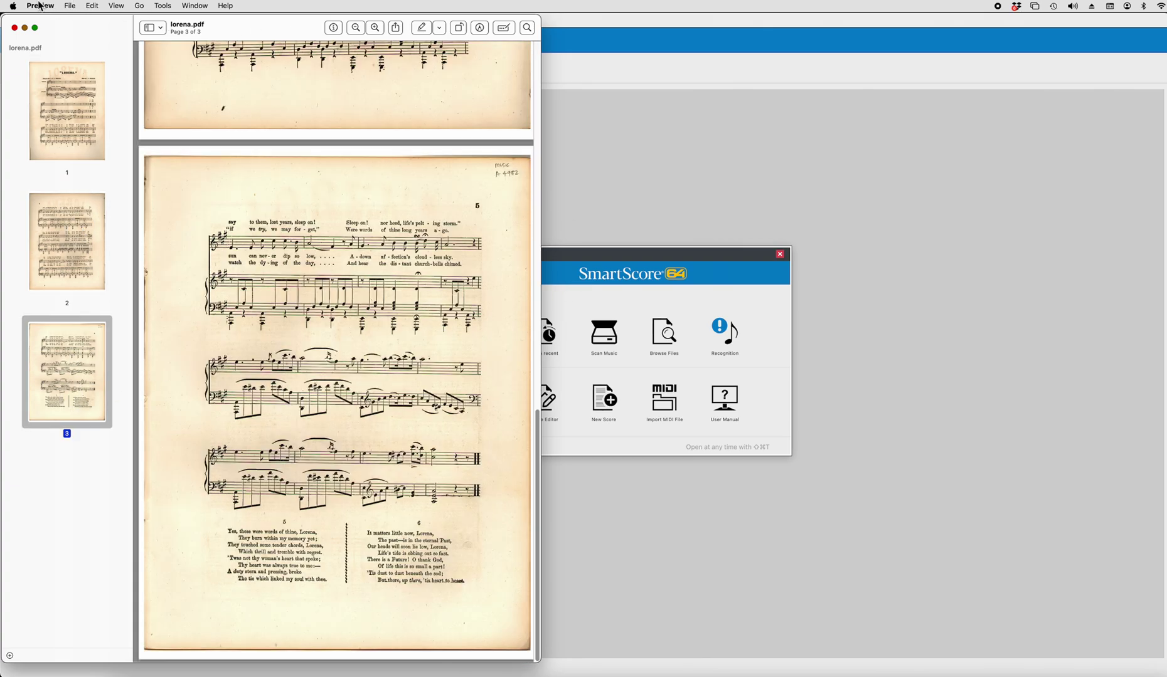
{"action": "left_click", "coordinate": [40, 6]}
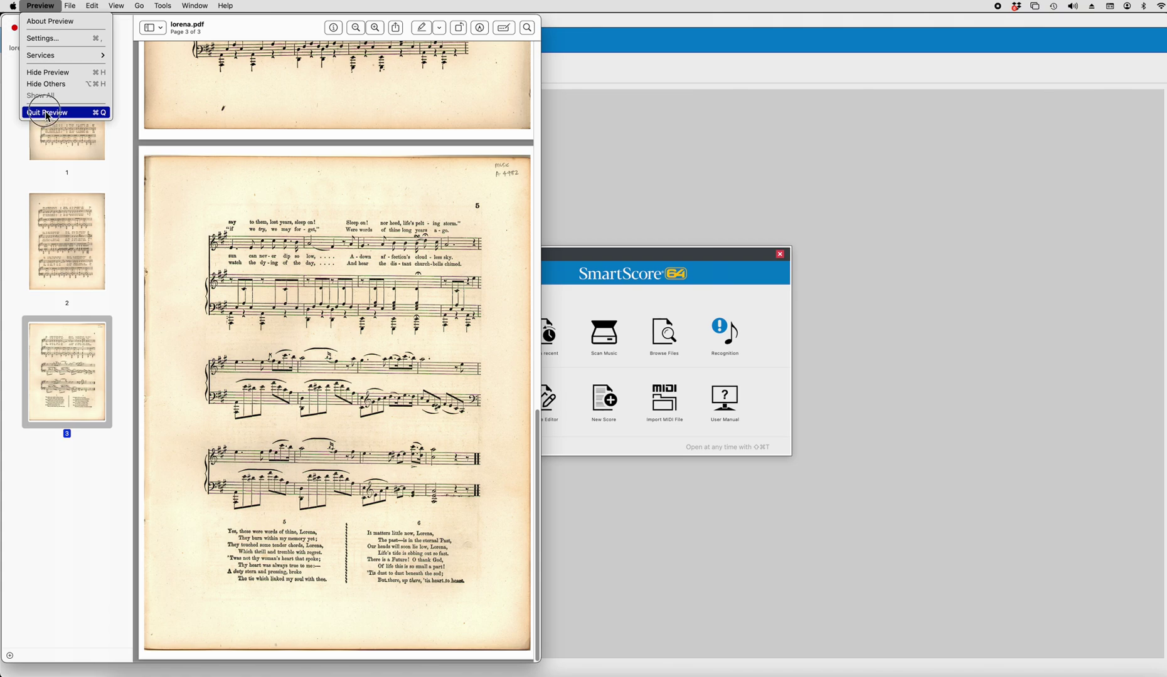
{"action": "left_click", "coordinate": [45, 113]}
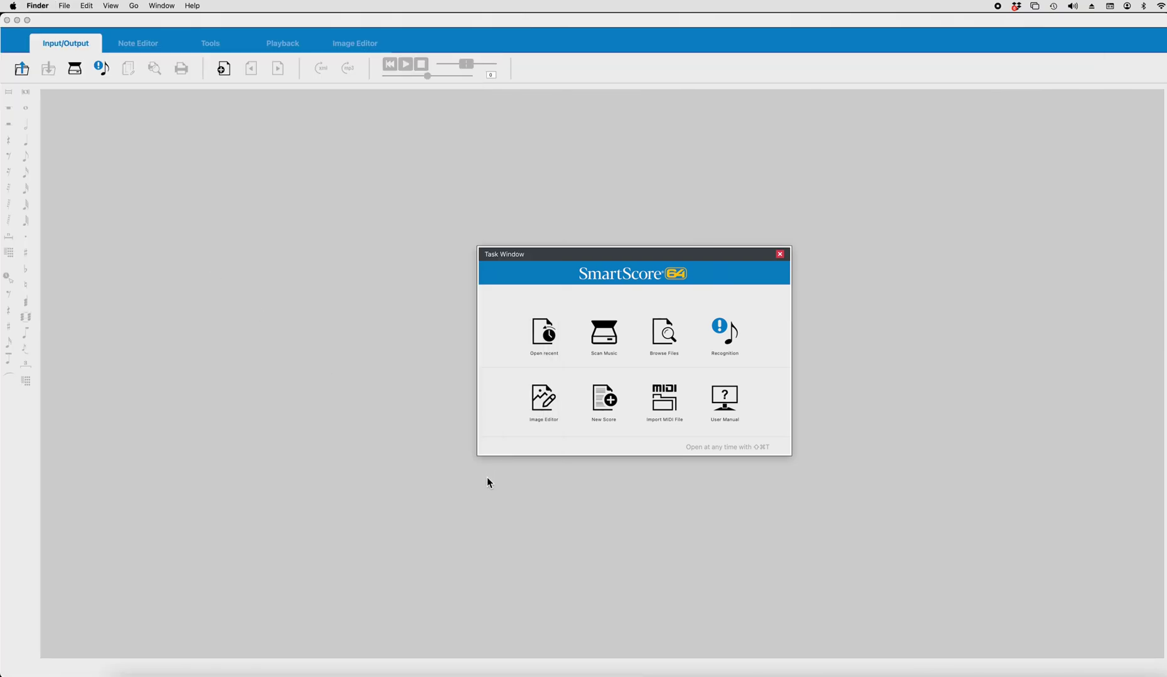
- Open lorena.tif from the Downloads folder through Browse Files
{"action": "left_click", "coordinate": [667, 333]}
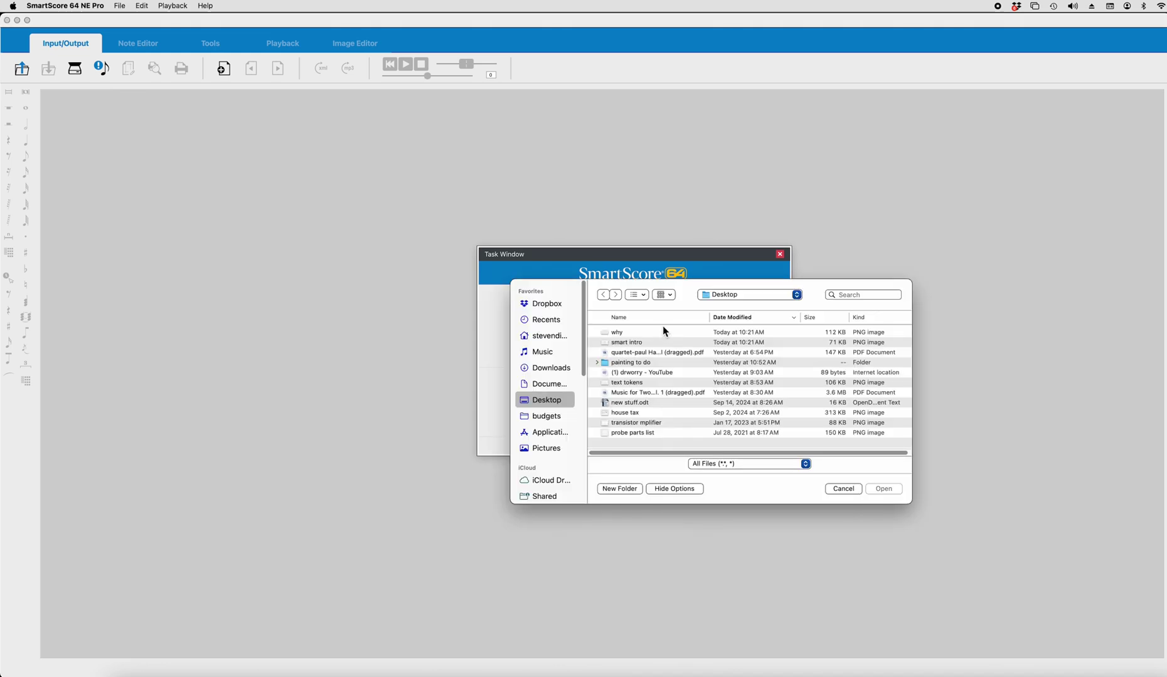
{"action": "left_click", "coordinate": [556, 369]}
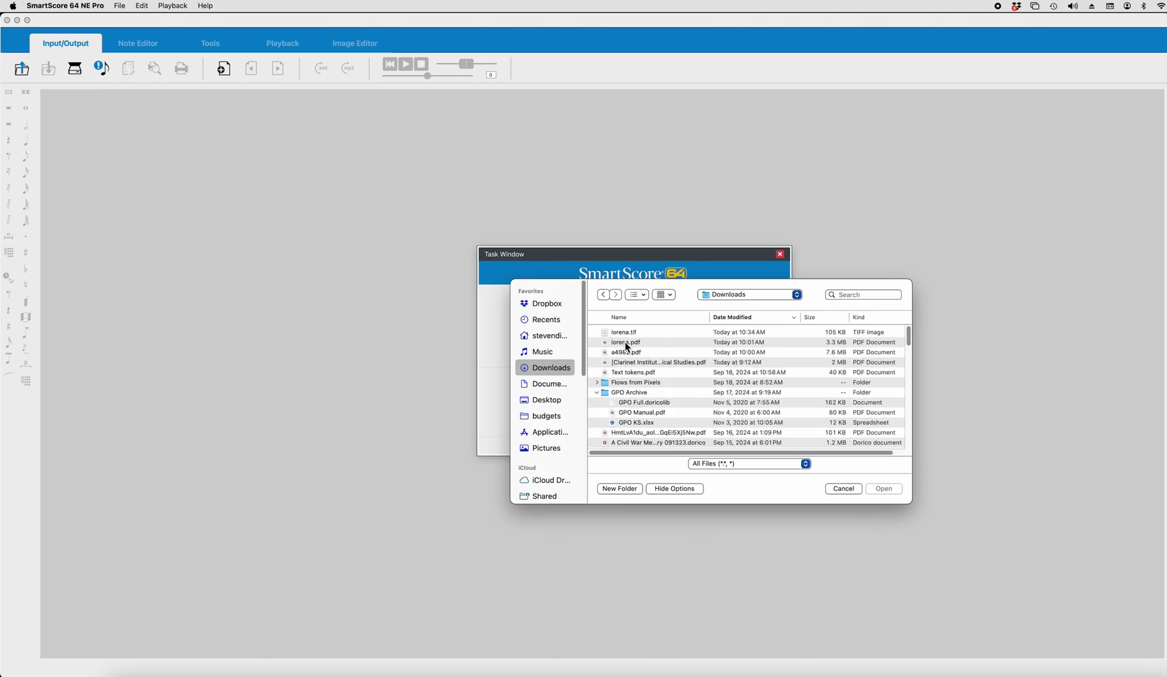
{"action": "left_click", "coordinate": [624, 332]}
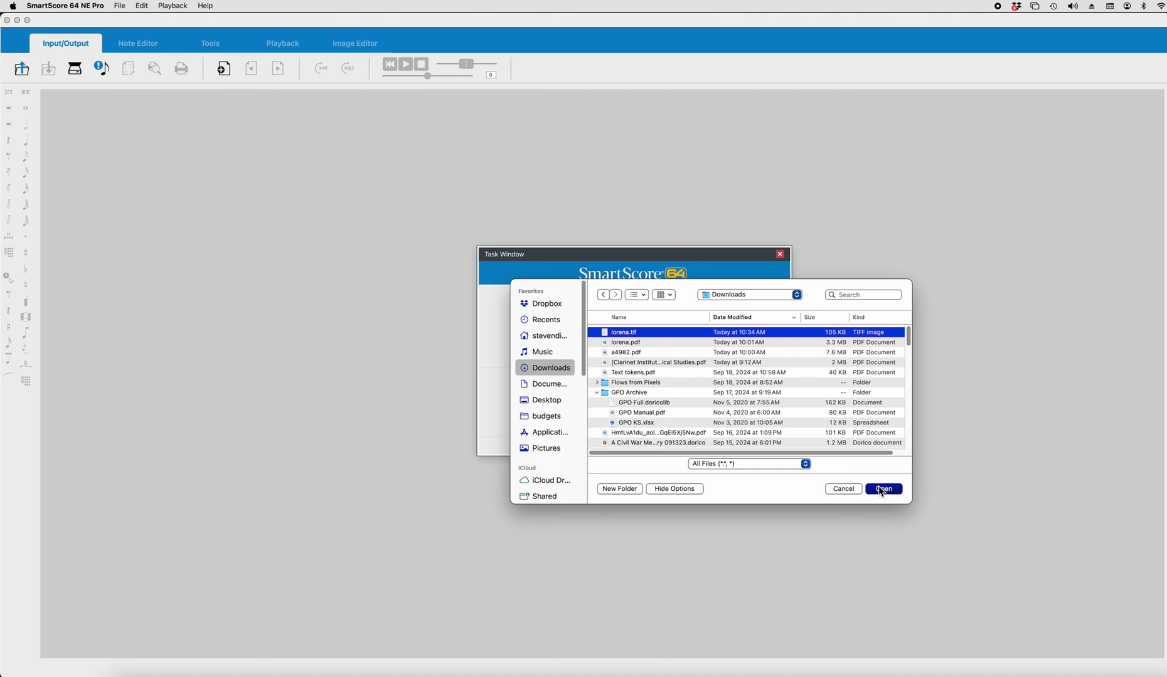
{"action": "left_click", "coordinate": [880, 489]}
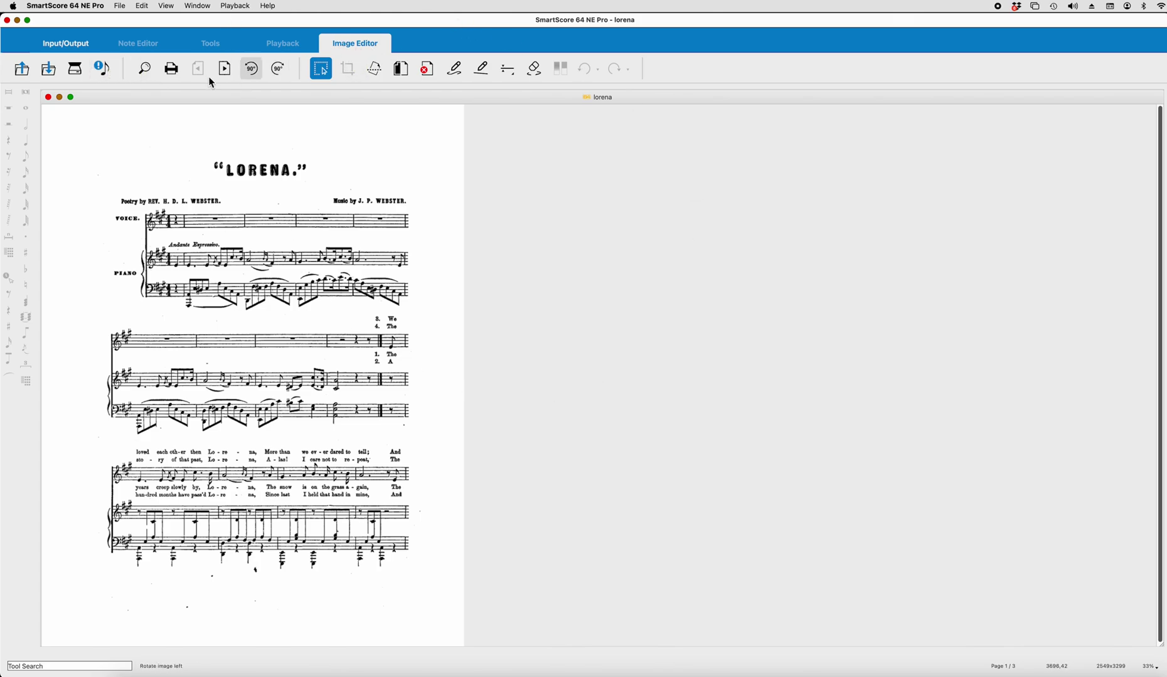
- Recognize all three pages of lorena.tif with Text recognition turned off
{"action": "left_click", "coordinate": [105, 73]}
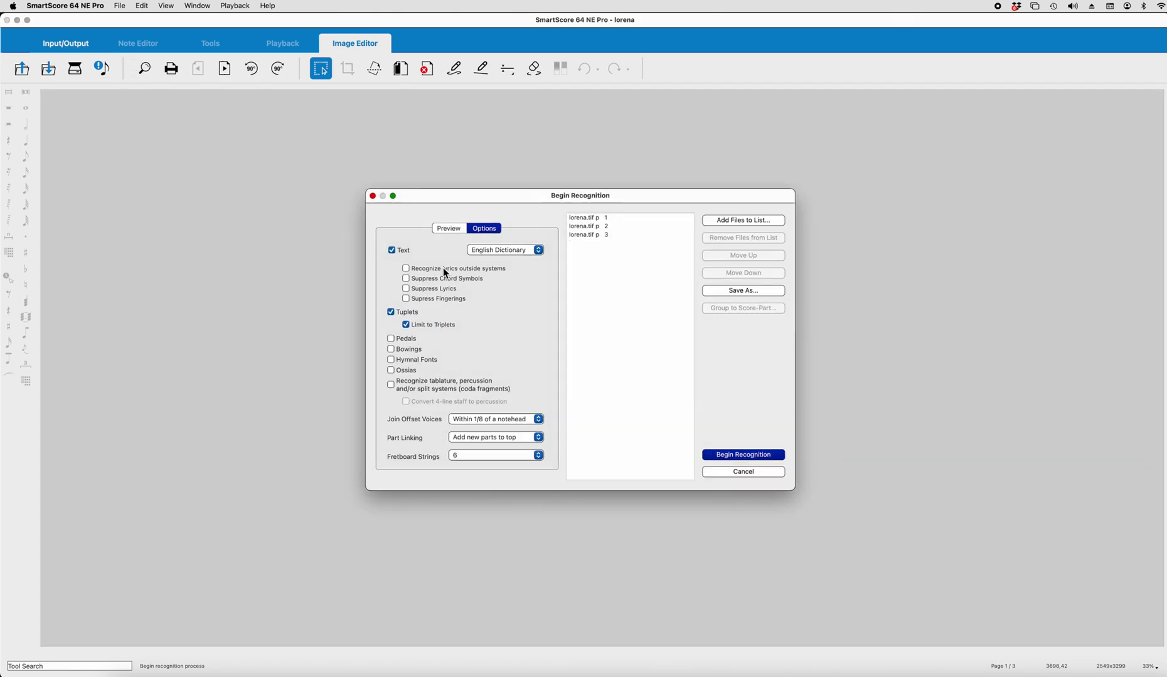
{"action": "left_click", "coordinate": [392, 250]}
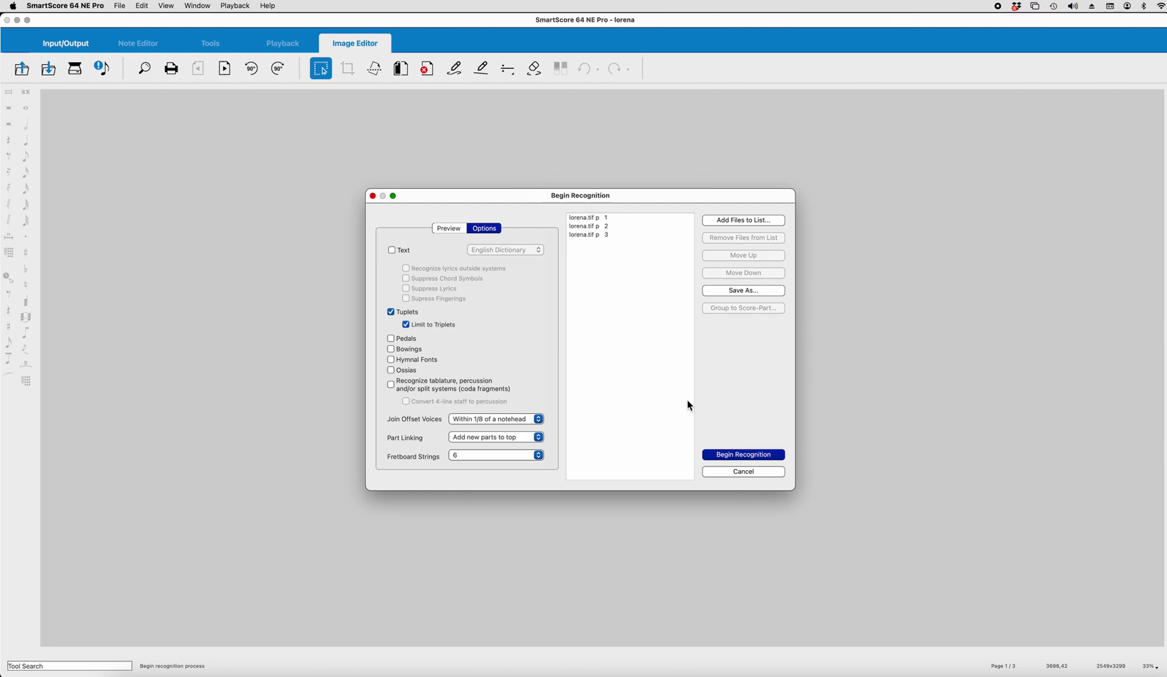
{"action": "left_click", "coordinate": [749, 455]}
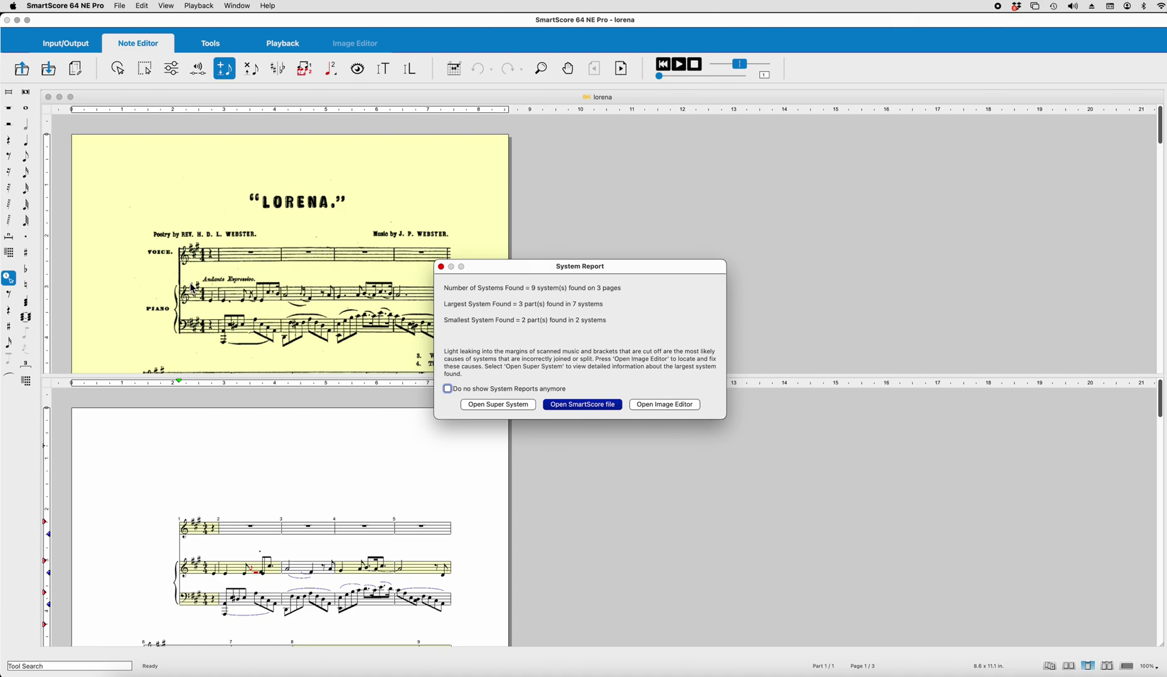
- Open the recognized score with Unify Key Signatures off and save it as lorena in Downloads
{"action": "left_click", "coordinate": [586, 412]}
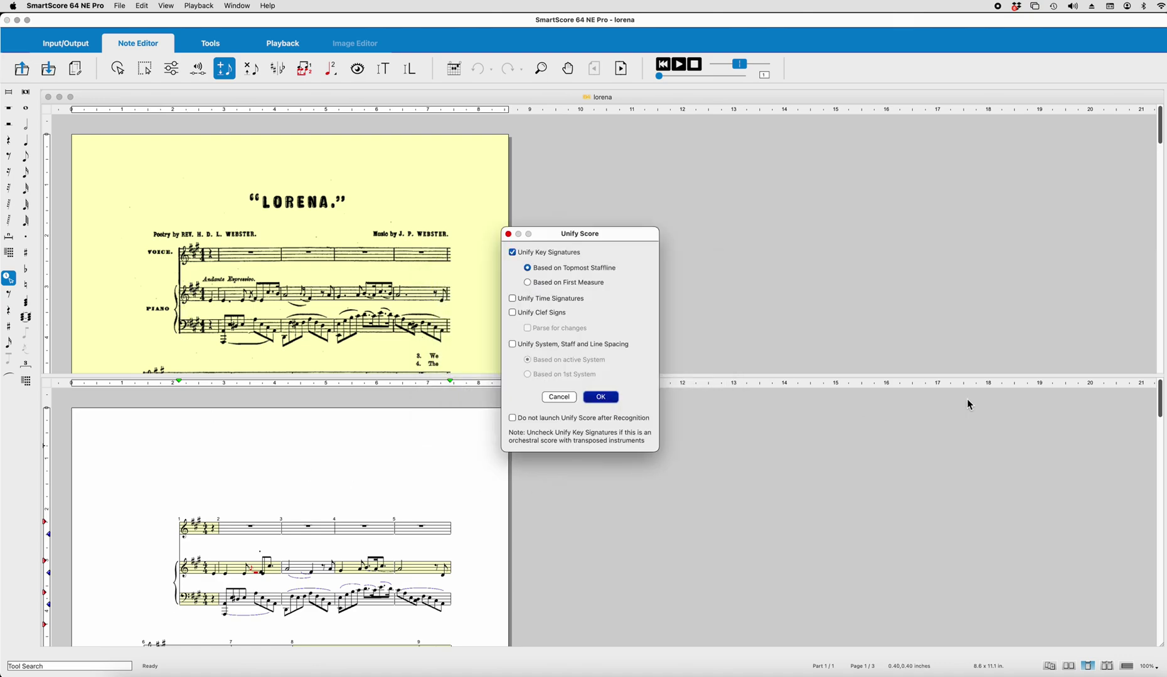
{"action": "left_click", "coordinate": [513, 253]}
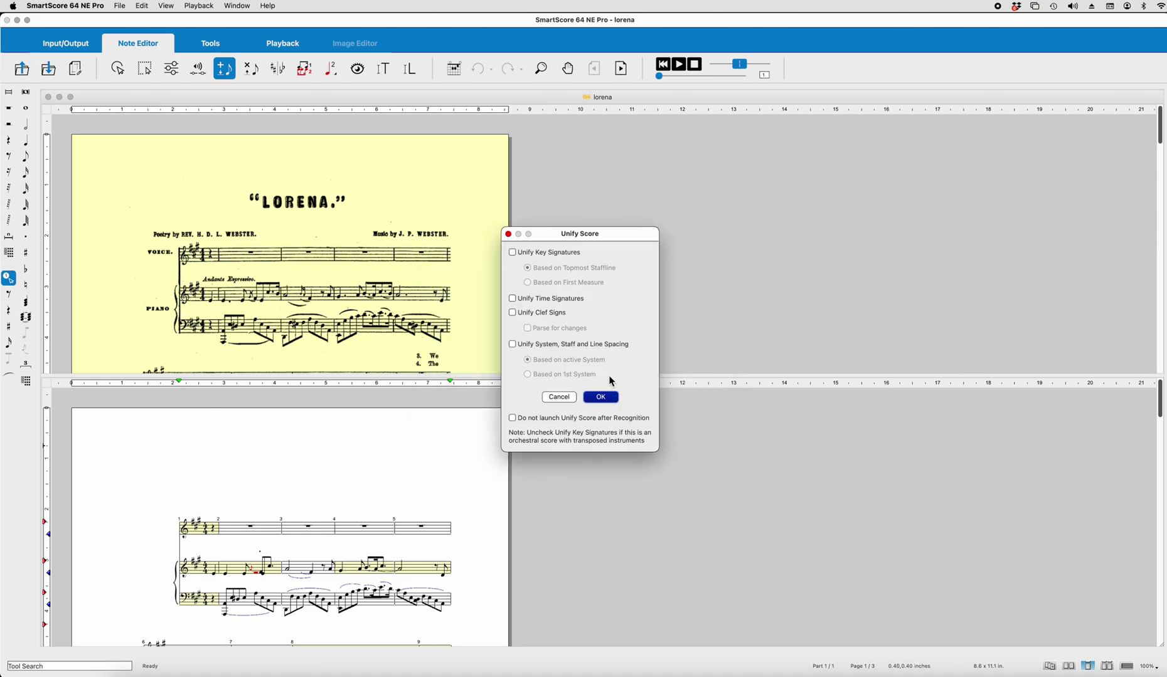
{"action": "left_click", "coordinate": [601, 397]}
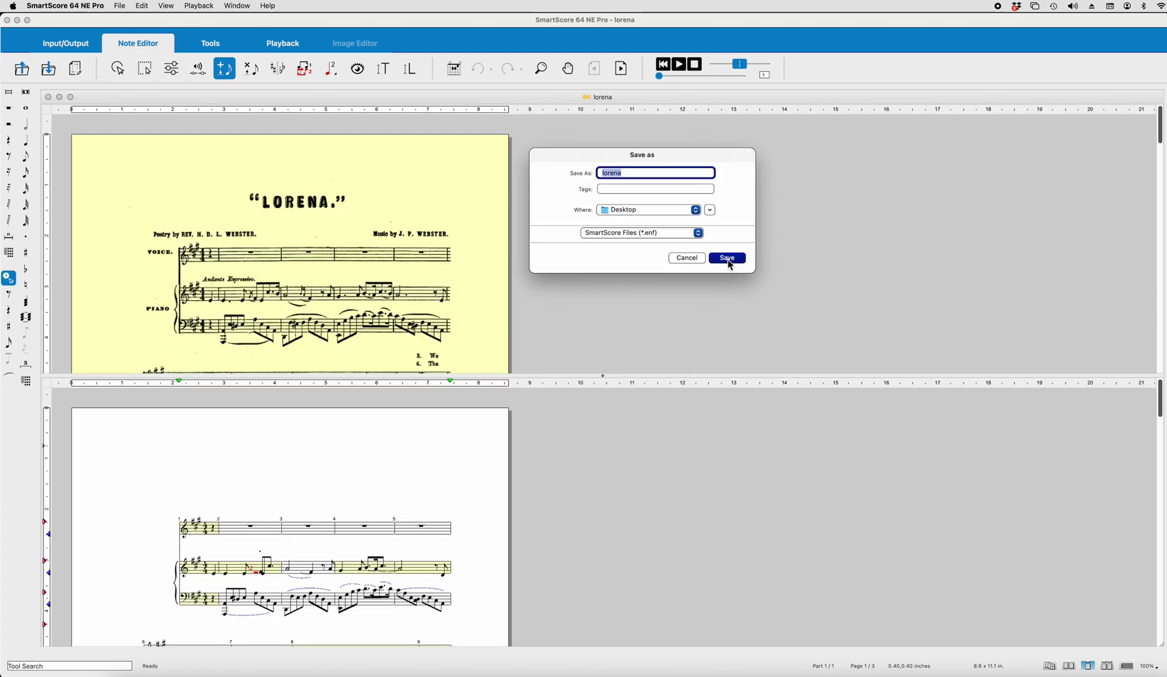
{"action": "left_click", "coordinate": [696, 210]}
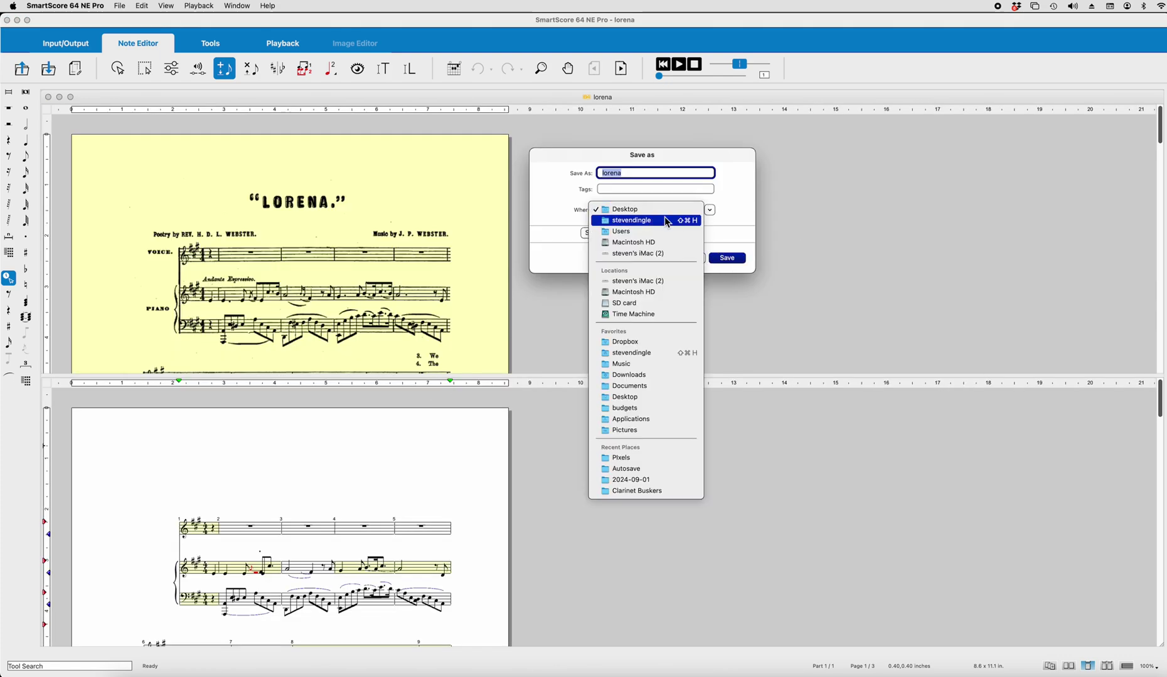
{"action": "left_click", "coordinate": [627, 375]}
{"action": "left_click", "coordinate": [729, 261]}
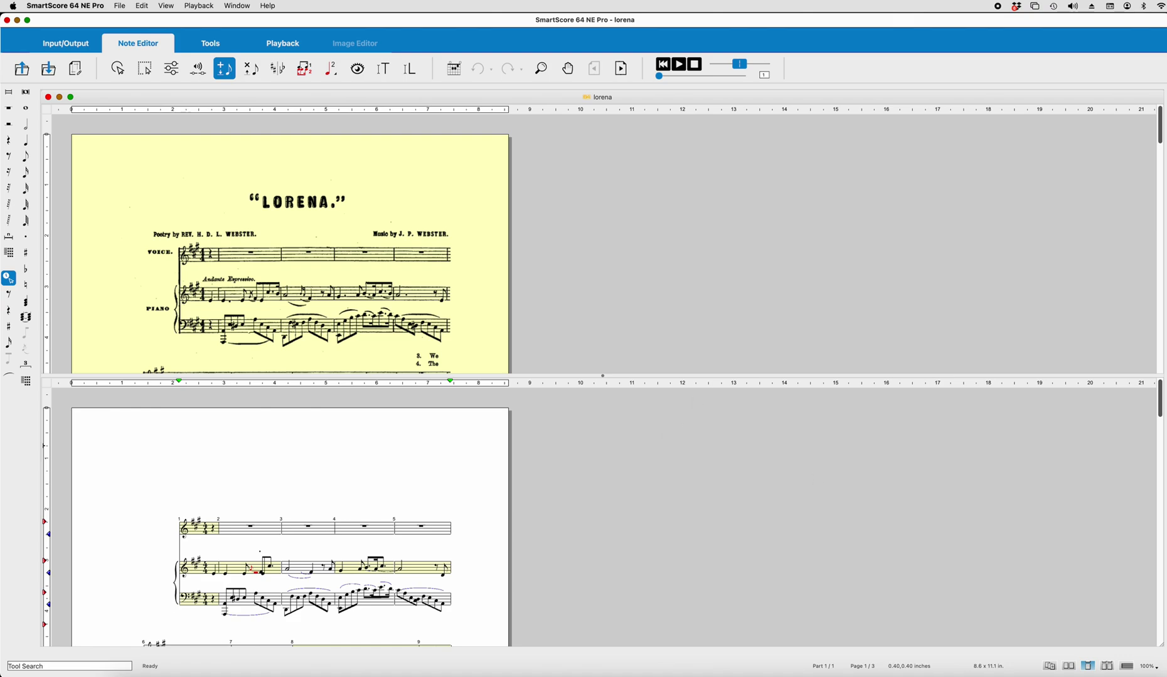
- Zoom the score to 200% and scroll down to the first system's piano staves
{"action": "left_click", "coordinate": [1148, 667]}
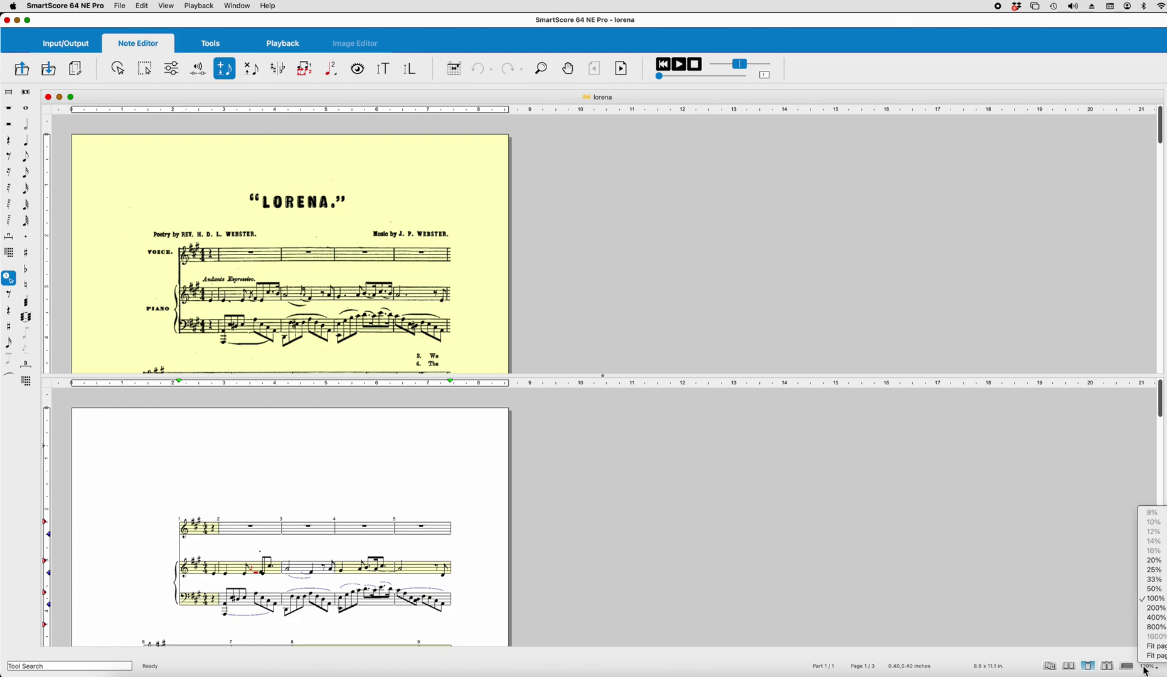
{"action": "left_click", "coordinate": [1153, 609]}
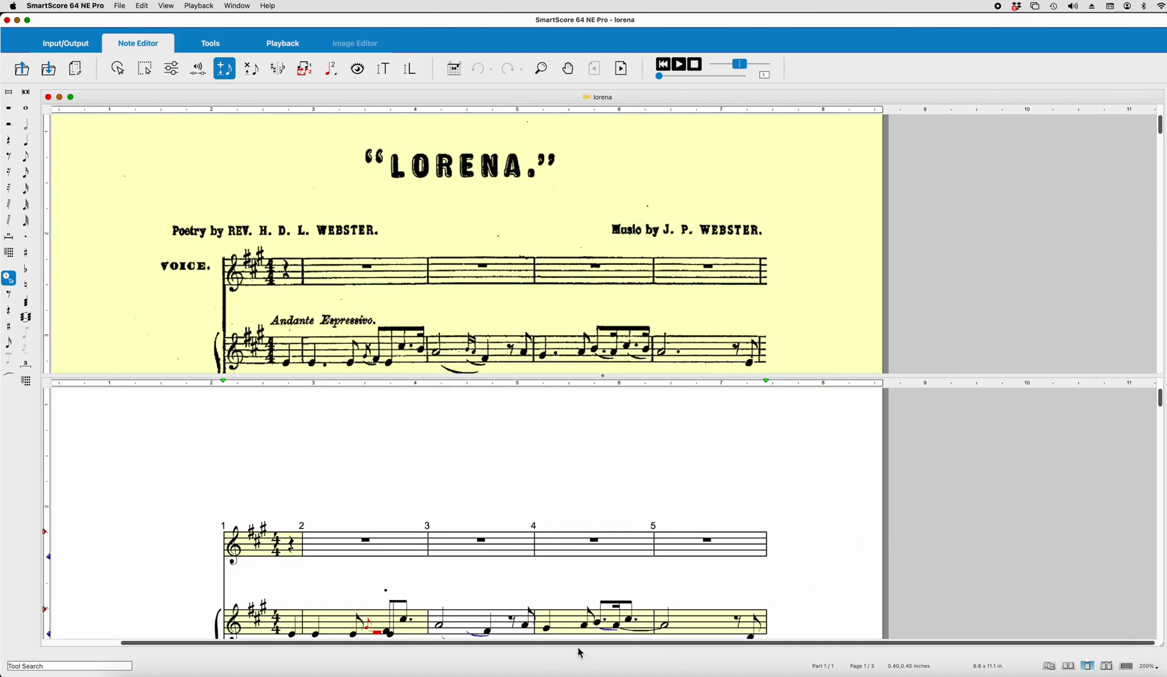
{"action": "left_click_drag", "start_coordinate": [185, 643], "coordinate": [138, 645]}
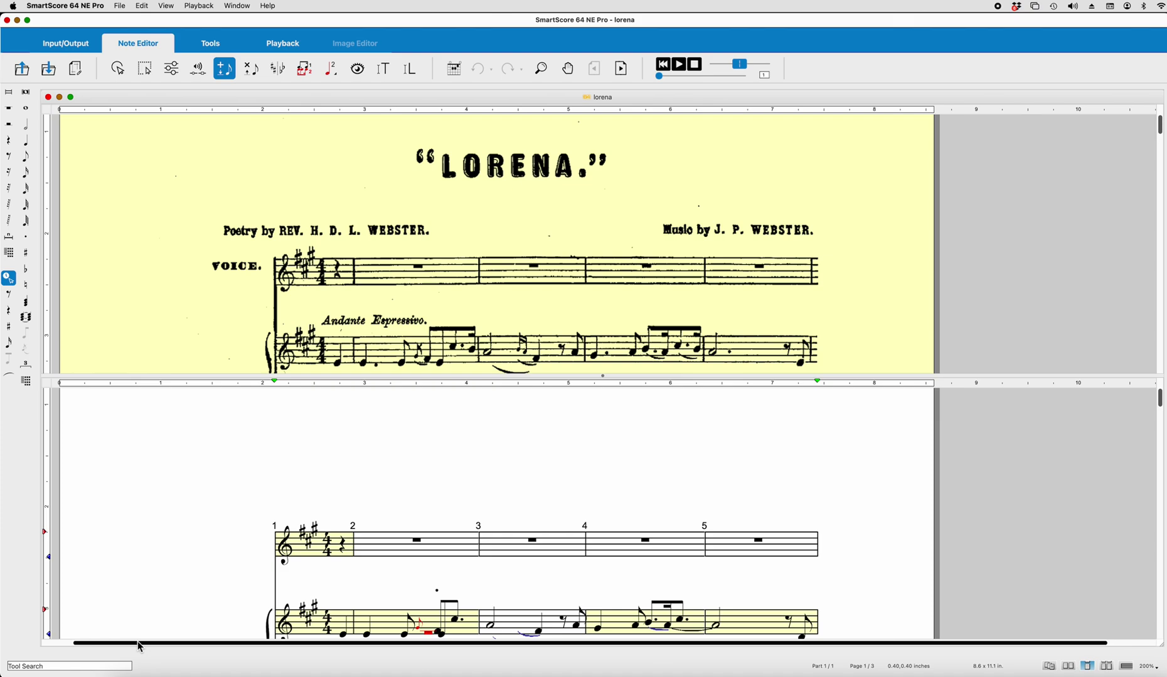
{"action": "scroll", "coordinate": [594, 478], "scroll_direction": "down", "scroll_amount": 3}
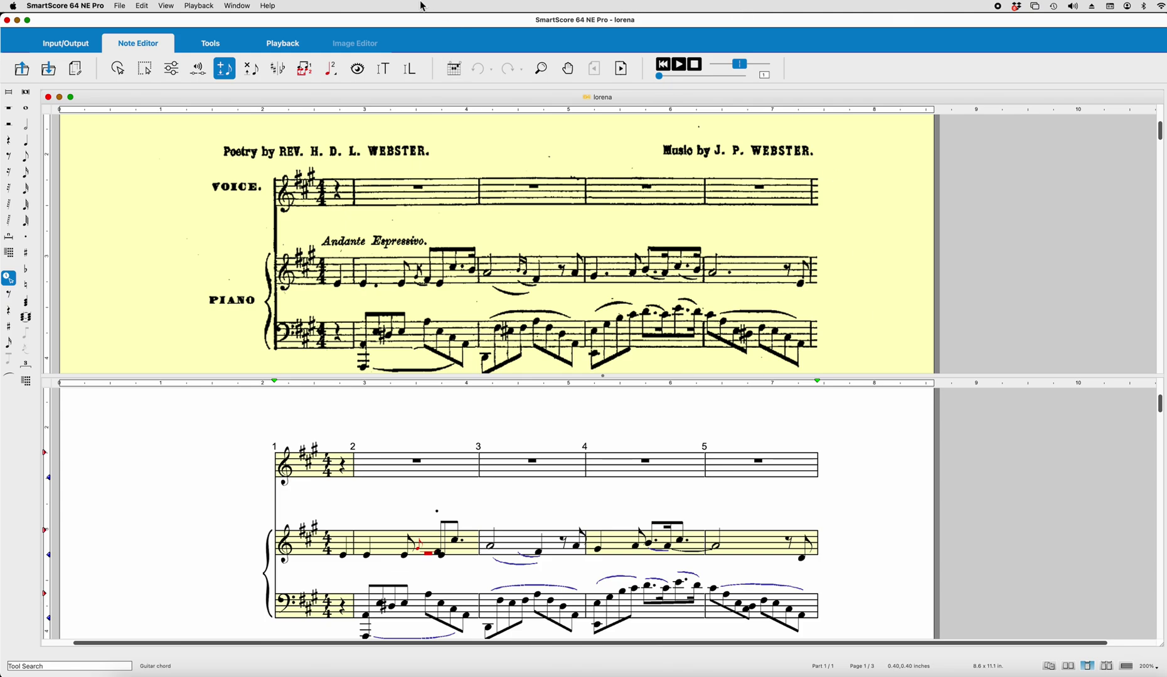
{"action": "left_click", "coordinate": [267, 6]}
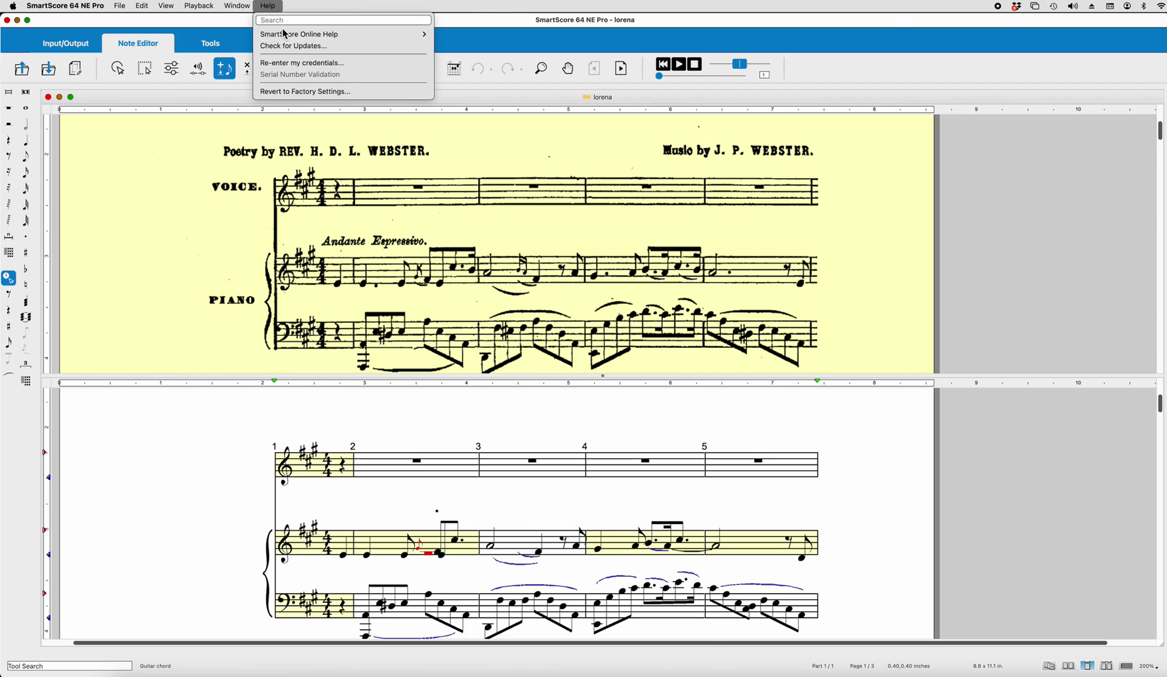
{"action": "mouse_move", "coordinate": [351, 34]}
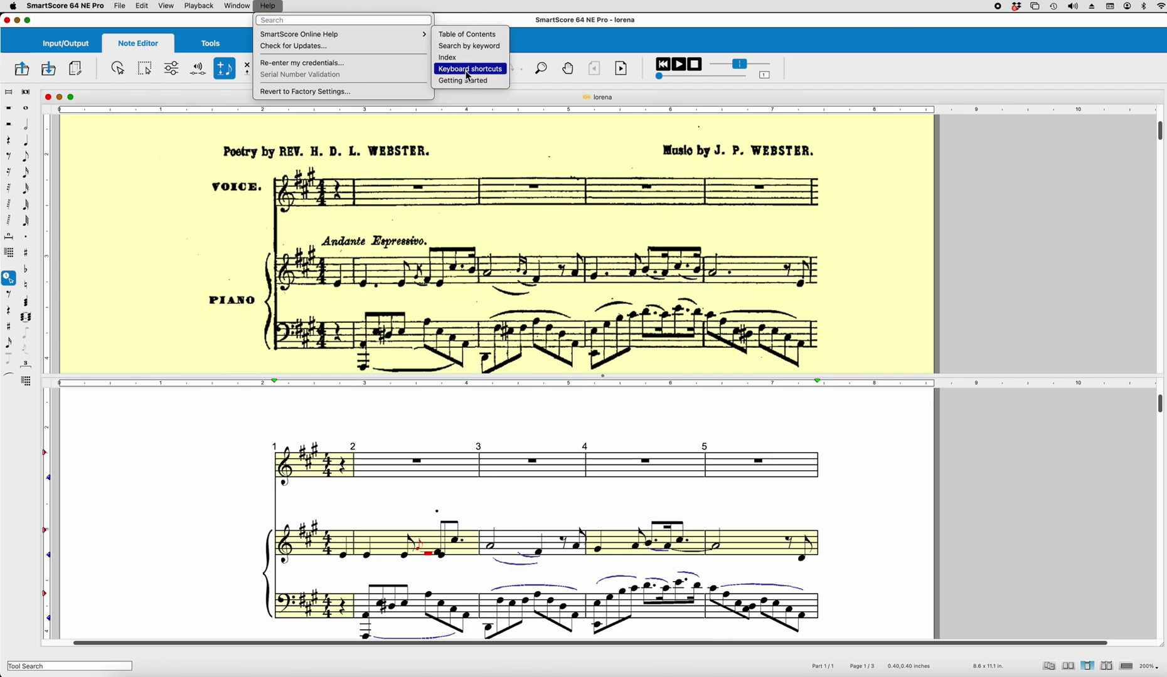
{"action": "left_click", "coordinate": [1041, 334]}
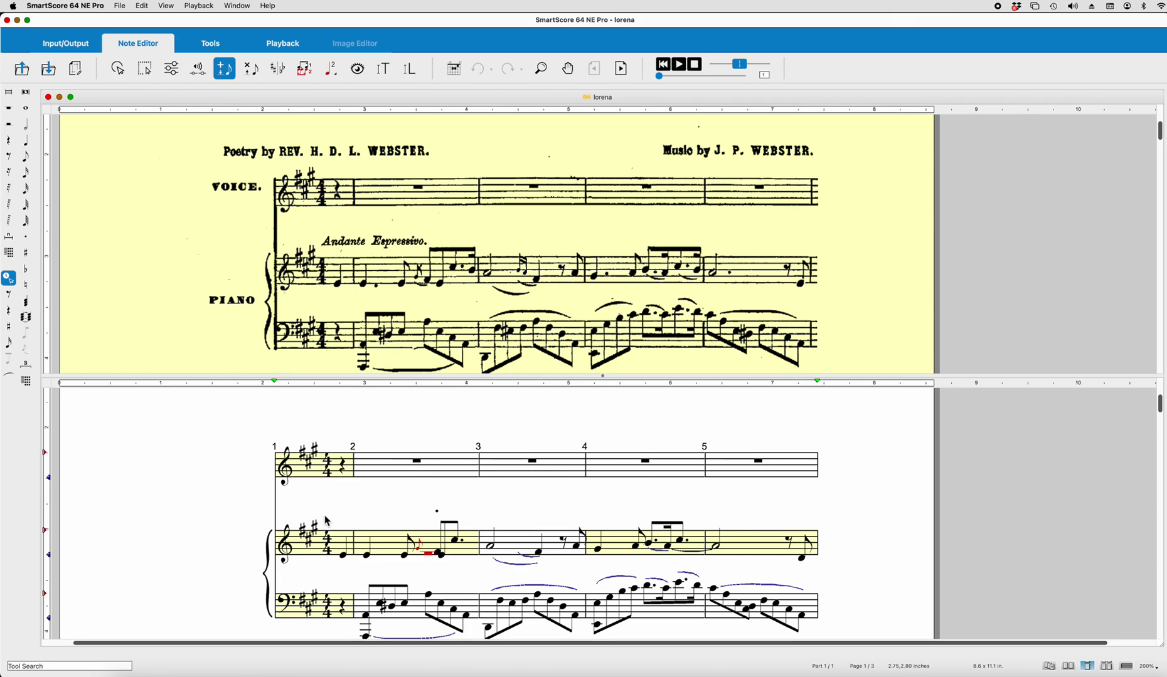
- Reassign the voice of the two flagged measure-2 piano treble notes with the Change Voice tool (x)
{"action": "scroll", "coordinate": [381, 553], "scroll_direction": "down", "scroll_amount": 1}
{"action": "scroll", "coordinate": [347, 534], "scroll_direction": "up", "scroll_amount": 1}
{"action": "key", "text": "x"}
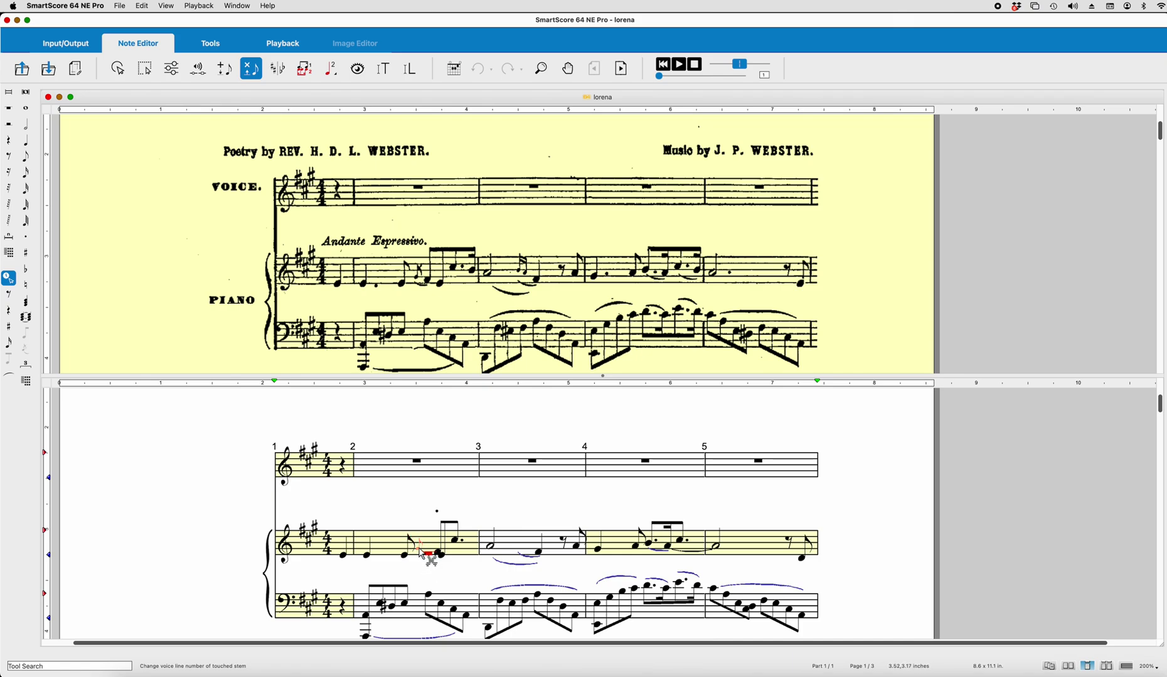
{"action": "left_click", "coordinate": [419, 548]}
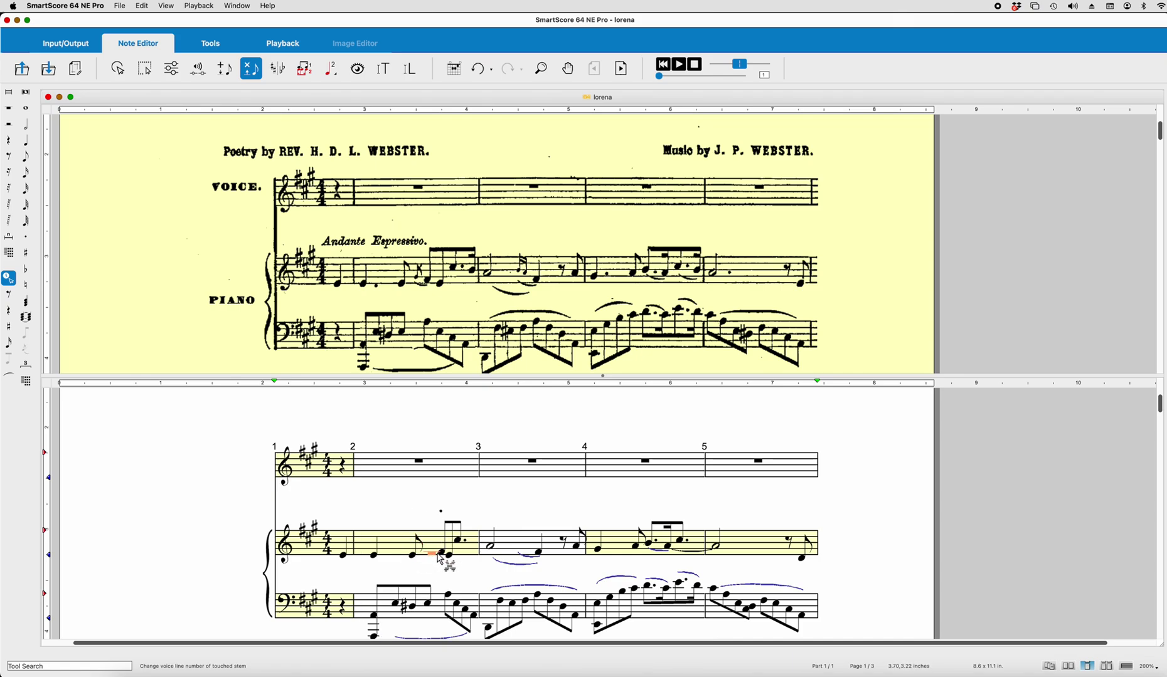
{"action": "left_click", "coordinate": [434, 556]}
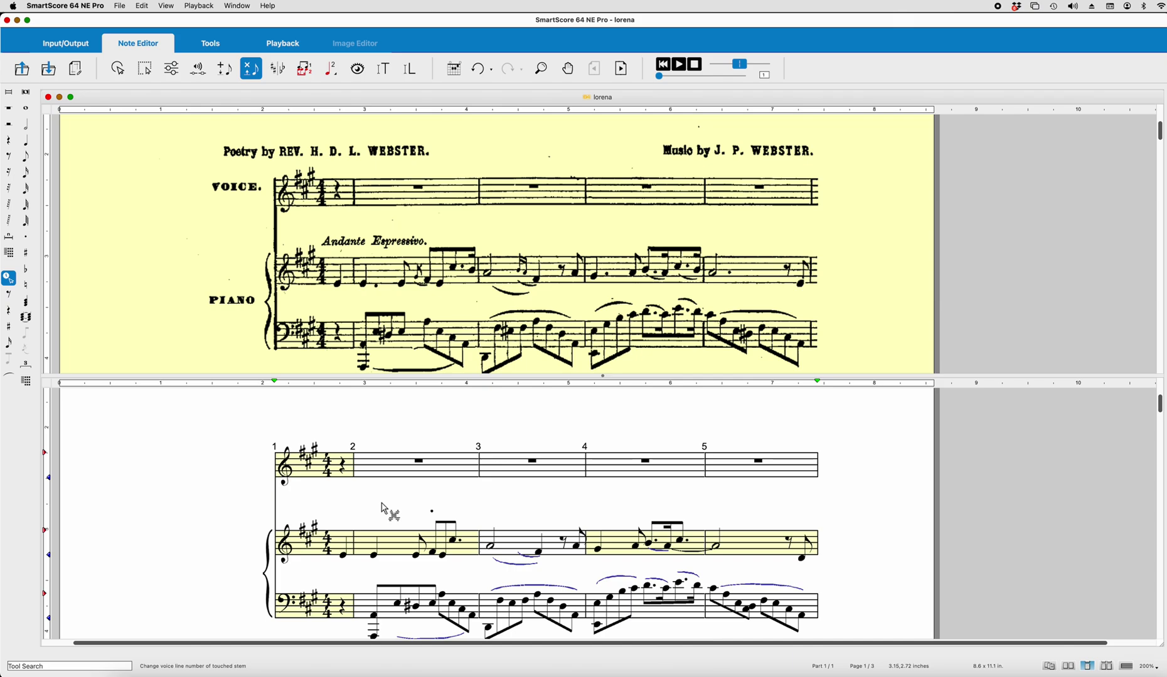
{"action": "key", "text": "Escape"}
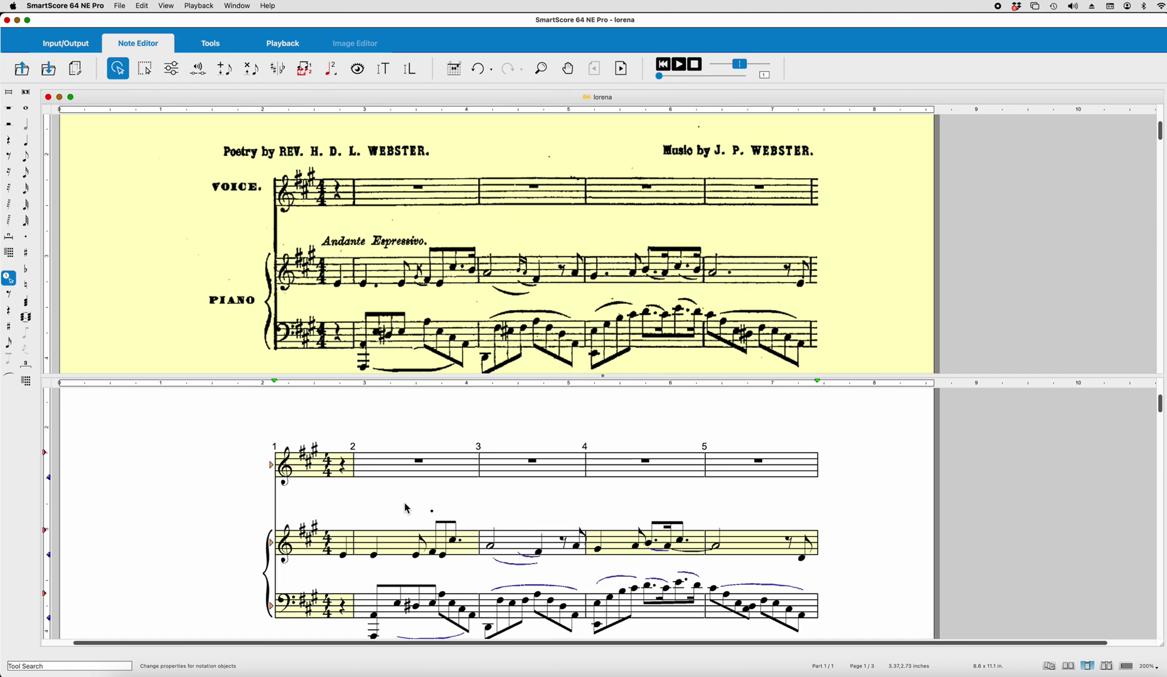
{"action": "key", "text": "period"}
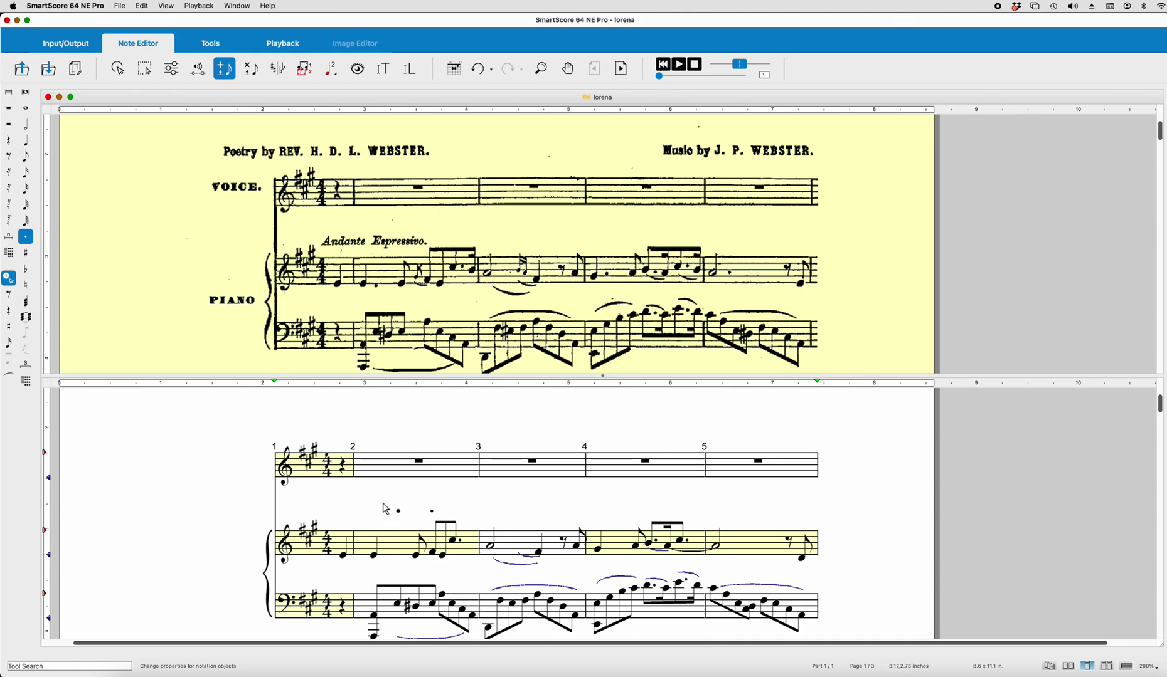
{"action": "key", "text": "Escape"}
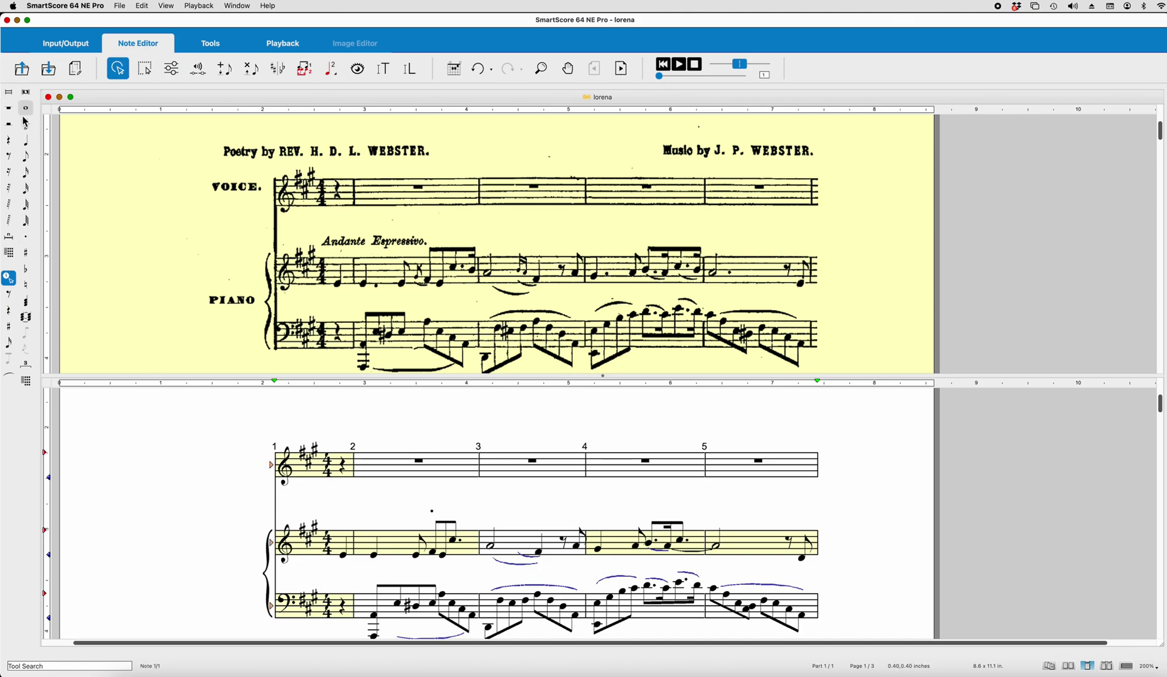
- Open the Symbol Selection palette on the Notes category, leaving dot placement cancelled
{"action": "left_click", "coordinate": [25, 236]}
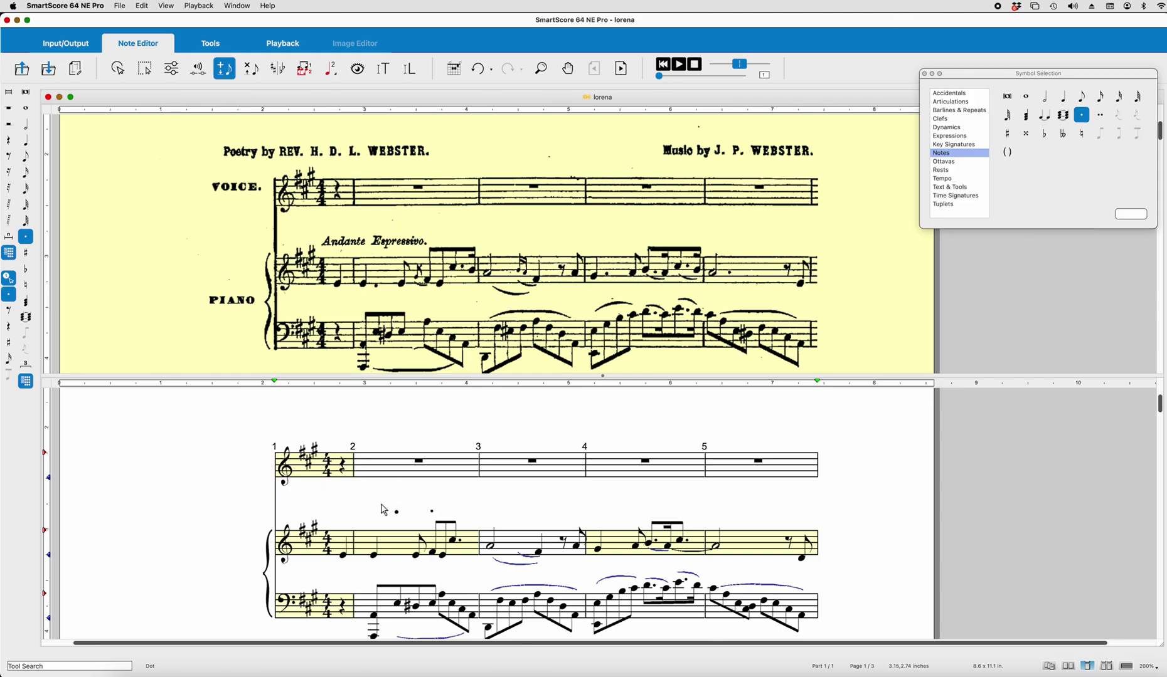
{"action": "key", "text": "Escape"}
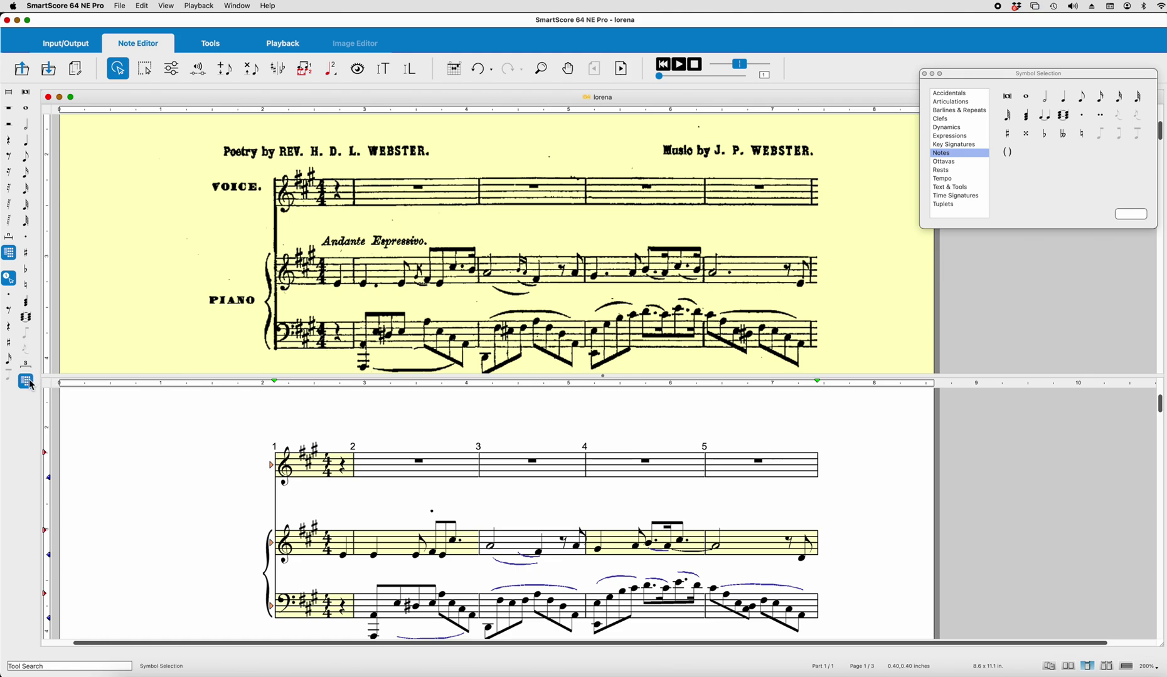
{"action": "left_click", "coordinate": [26, 381]}
{"action": "left_click", "coordinate": [27, 381]}
{"action": "left_click", "coordinate": [1085, 118]}
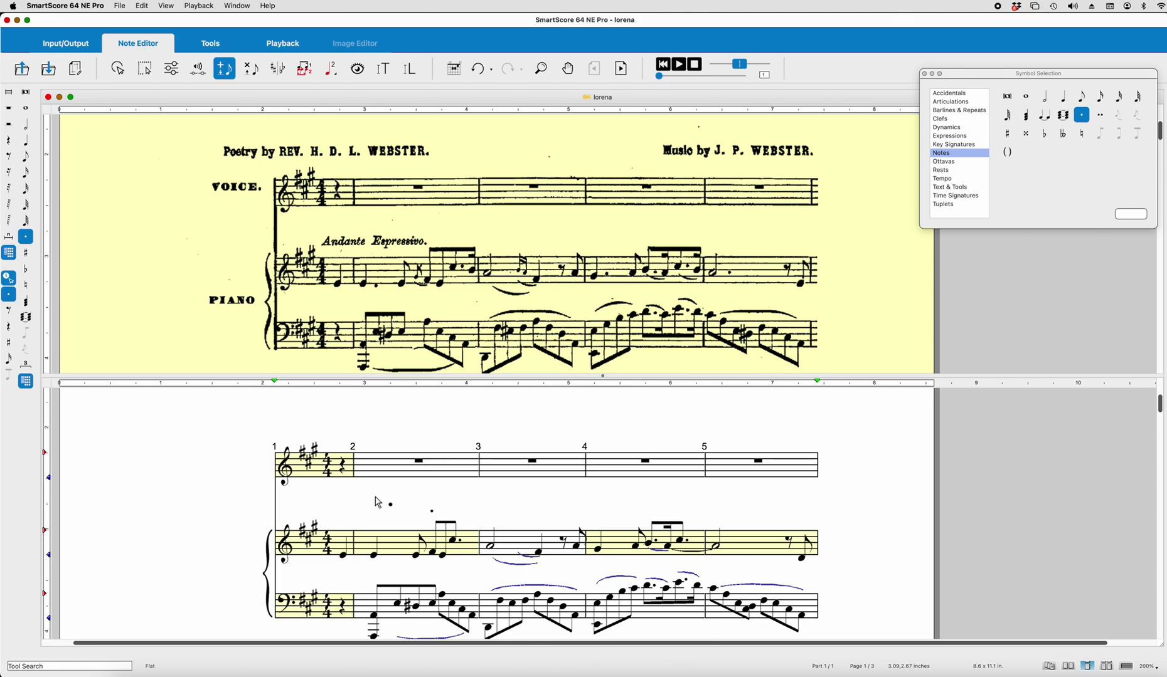
{"action": "key", "text": "Escape"}
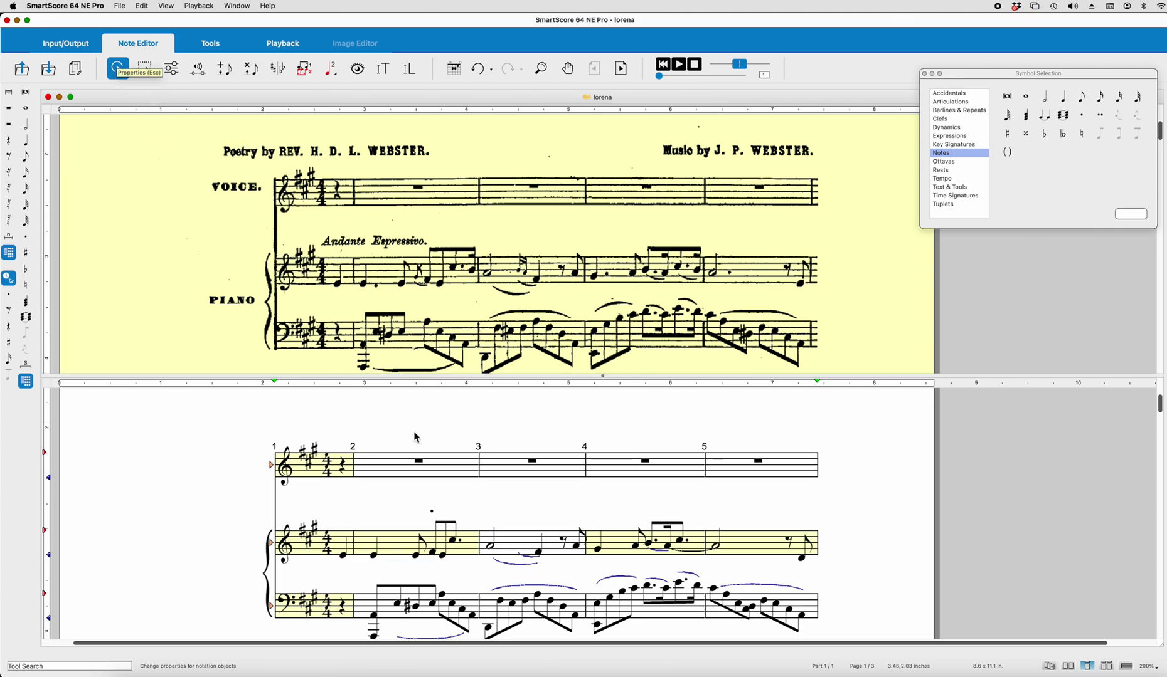
- Set Dots to 1 for the first note of measure 2 in the piano treble
{"action": "left_click", "coordinate": [376, 558]}
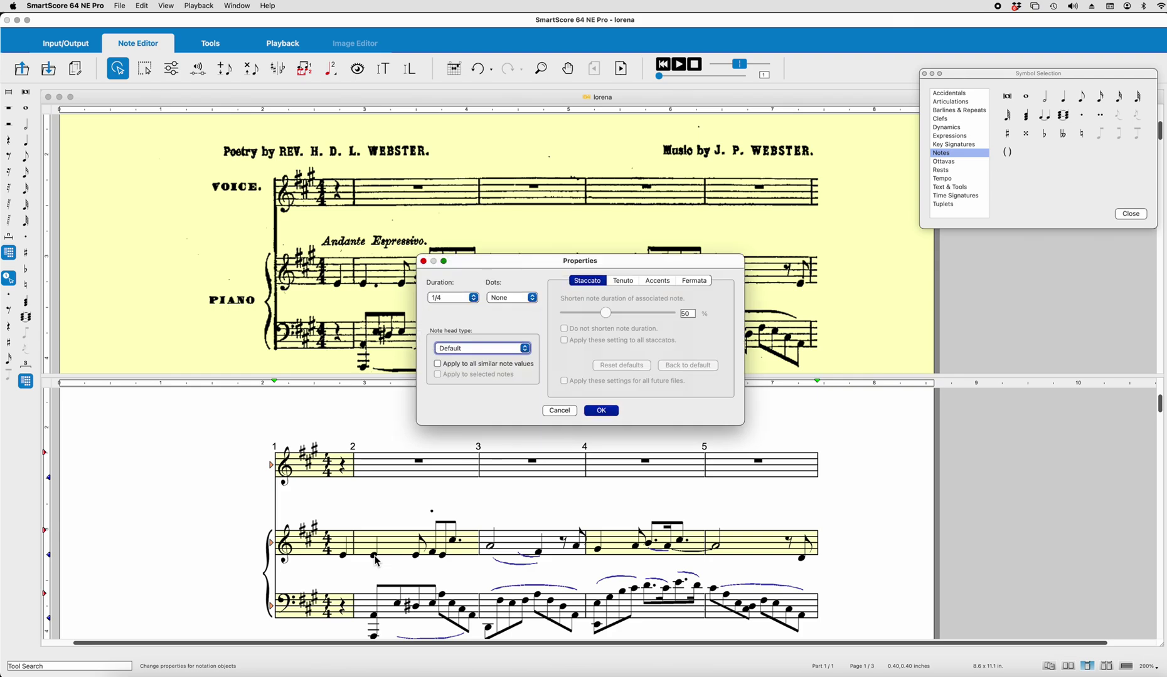
{"action": "left_click", "coordinate": [532, 298]}
{"action": "left_click", "coordinate": [514, 313]}
{"action": "left_click", "coordinate": [603, 411]}
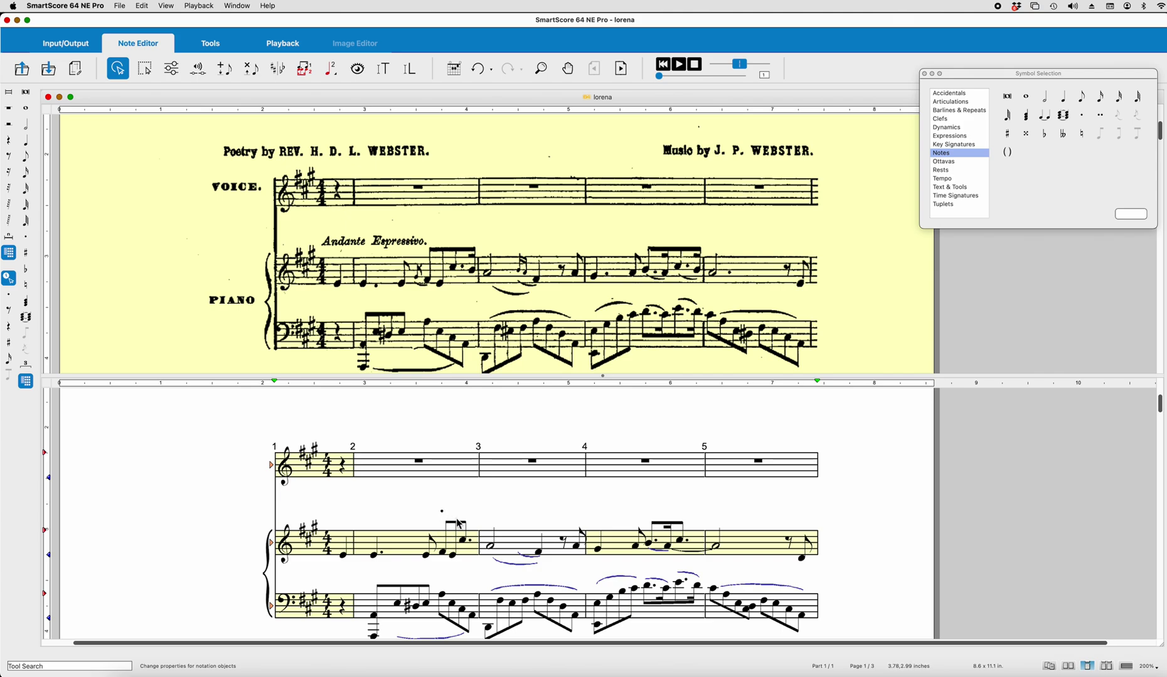
- Delete the extra note in measure 2 of the piano treble with the Delete Note tool (d)
{"action": "key", "text": "d"}
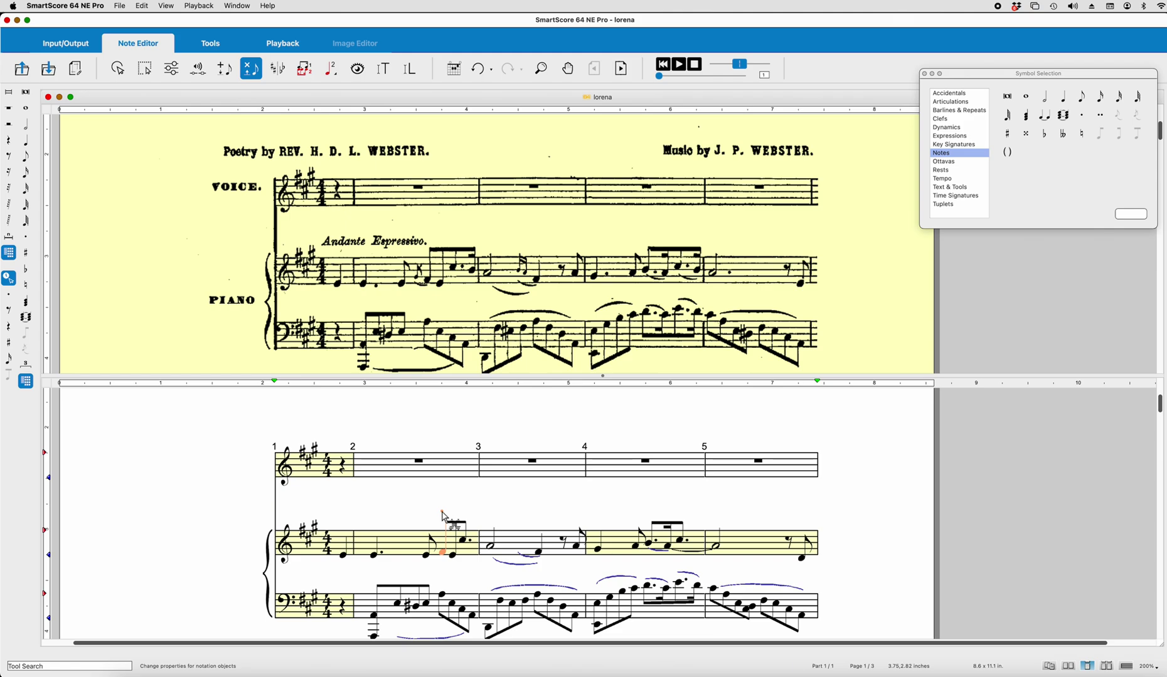
{"action": "left_click", "coordinate": [442, 512]}
{"action": "key", "text": "Escape"}
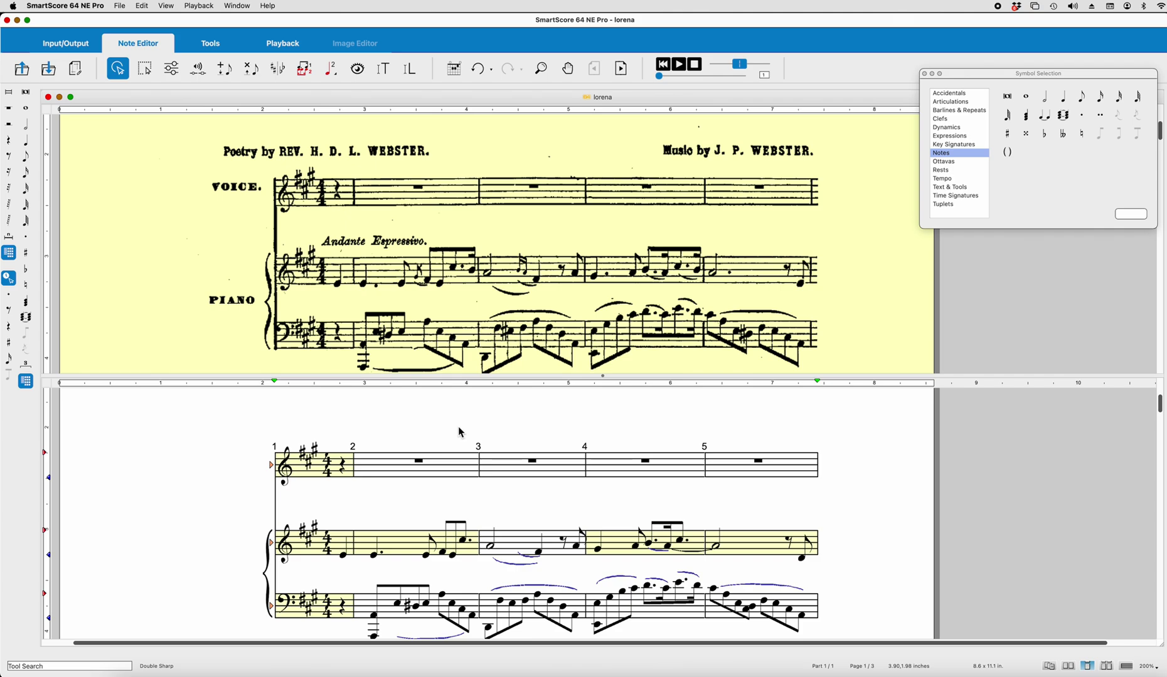
- Set note entry to the 1/16 value and turn measure 2's last beamed treble note into a sixteenth
{"action": "key", "text": "h"}
{"action": "key", "text": "q"}
{"action": "key", "text": "e"}
{"action": "key", "text": "s"}
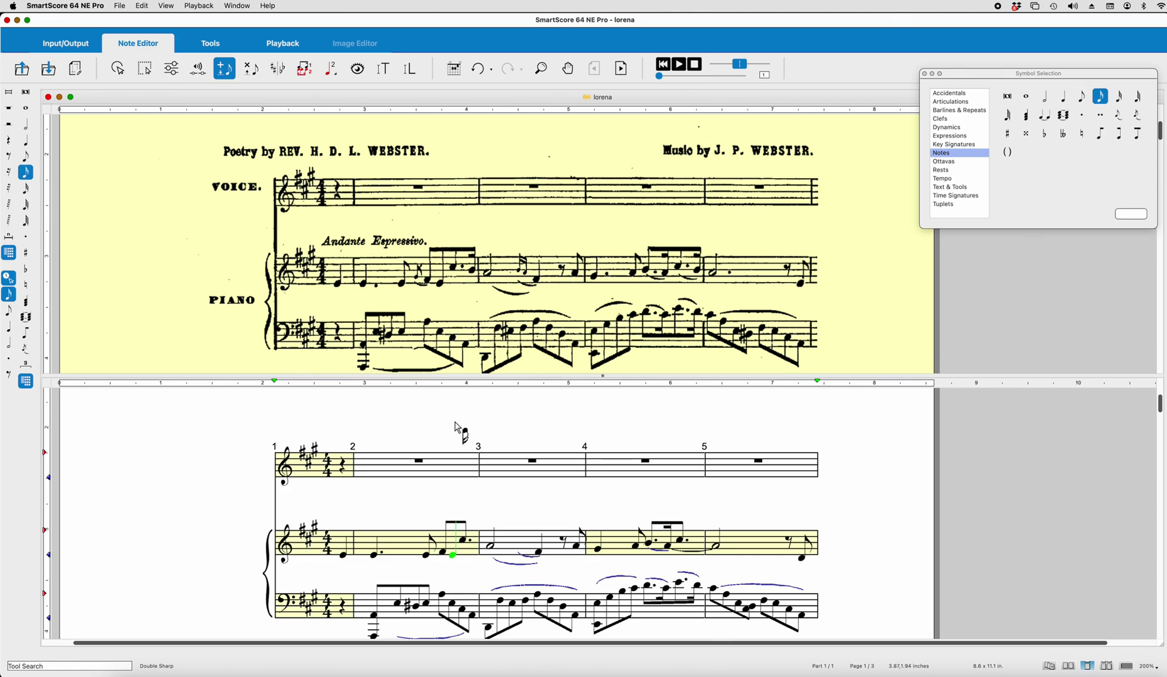
{"action": "key", "text": "Escape"}
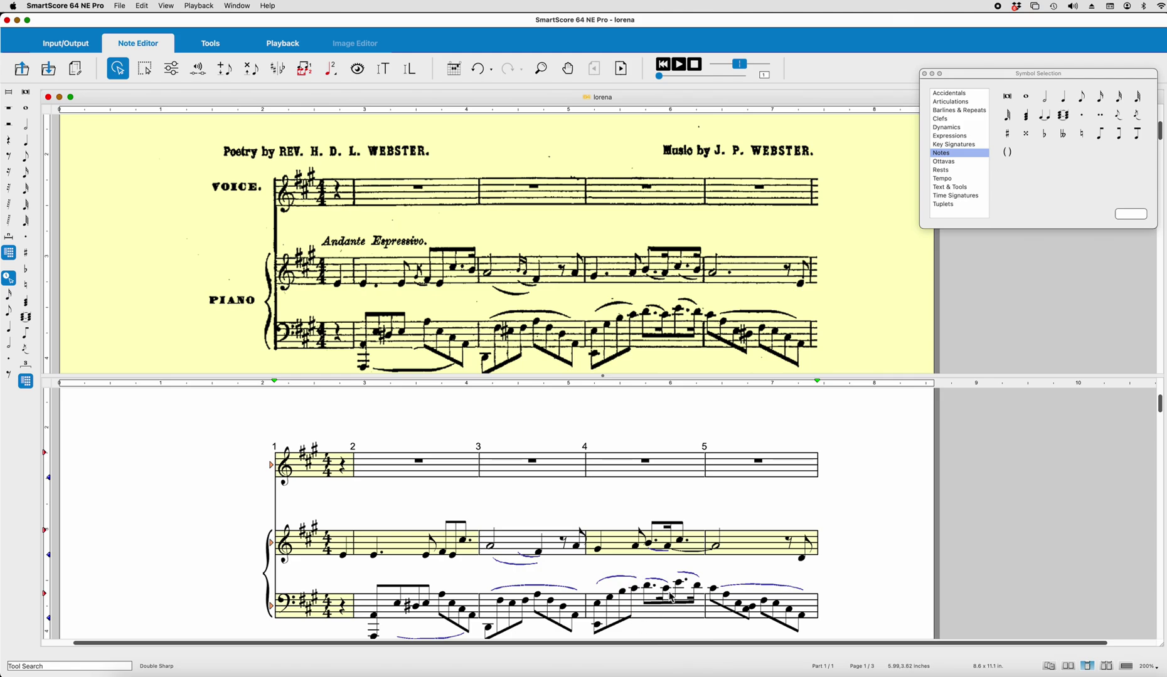
{"action": "key", "text": "5"}
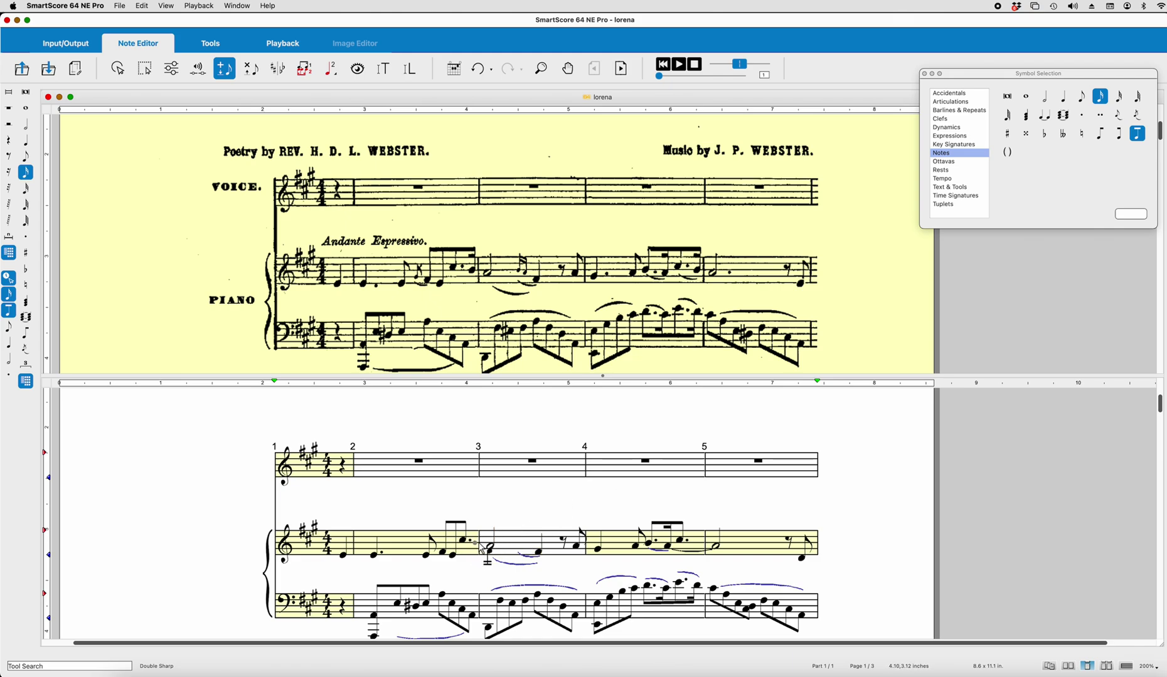
{"action": "left_click", "coordinate": [468, 547]}
{"action": "left_click", "coordinate": [478, 547]}
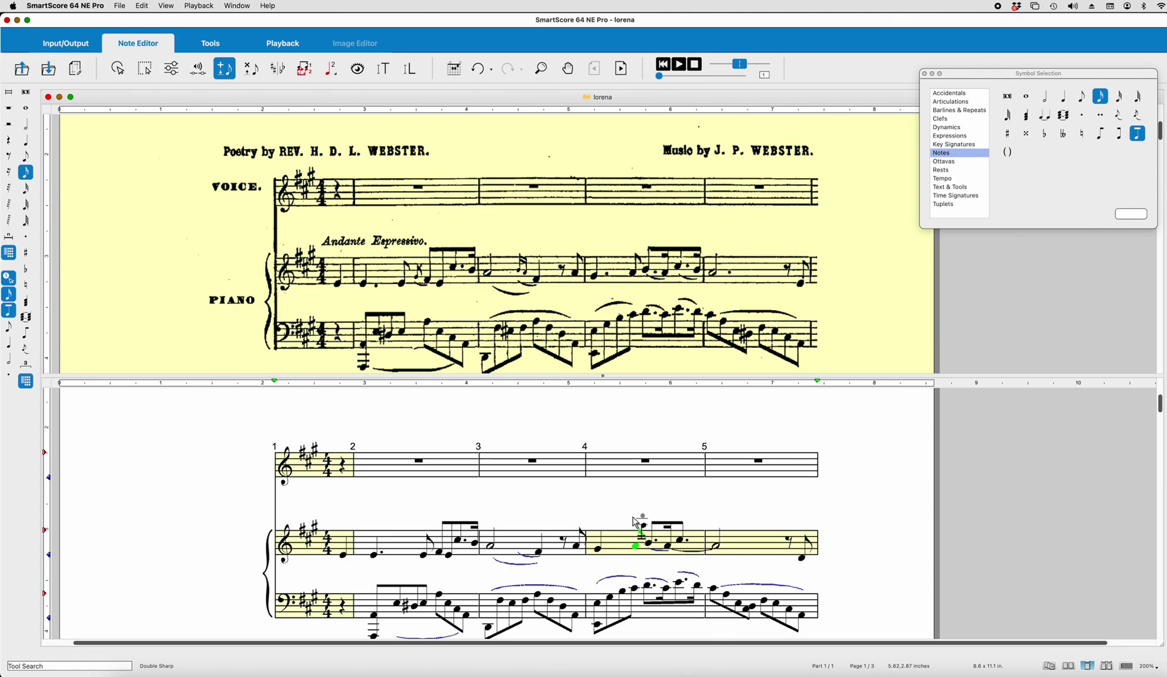
- Enable Auto-Beaming in the Tools tab
{"action": "key", "text": "Escape"}
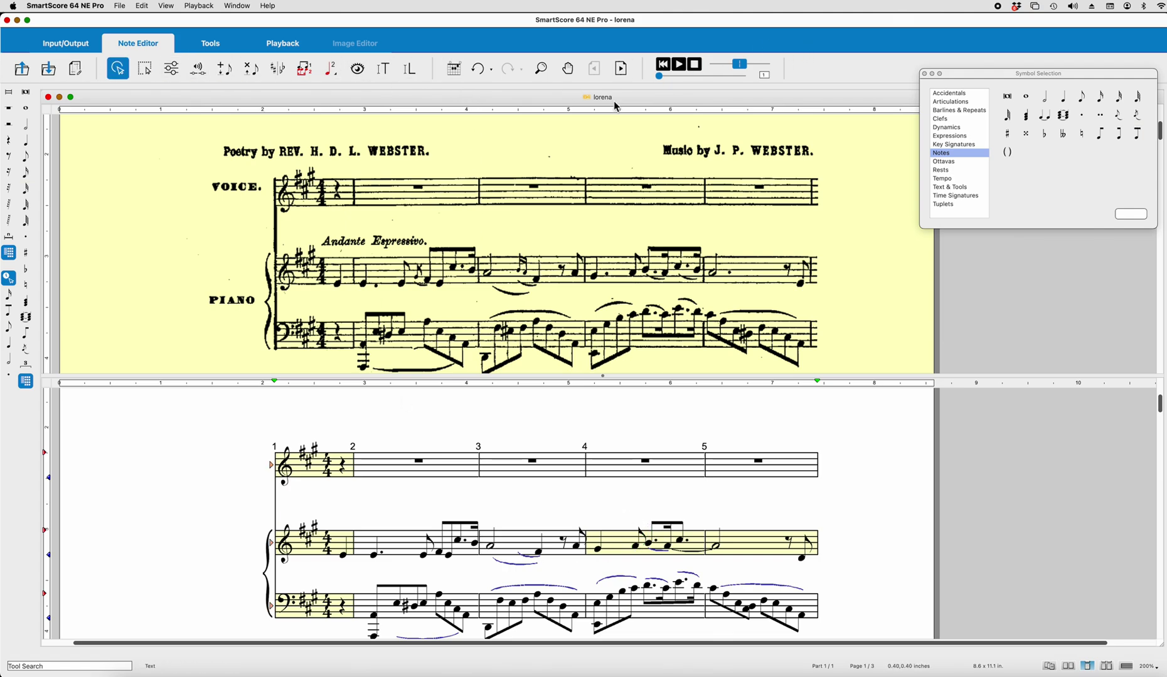
{"action": "left_click", "coordinate": [203, 41]}
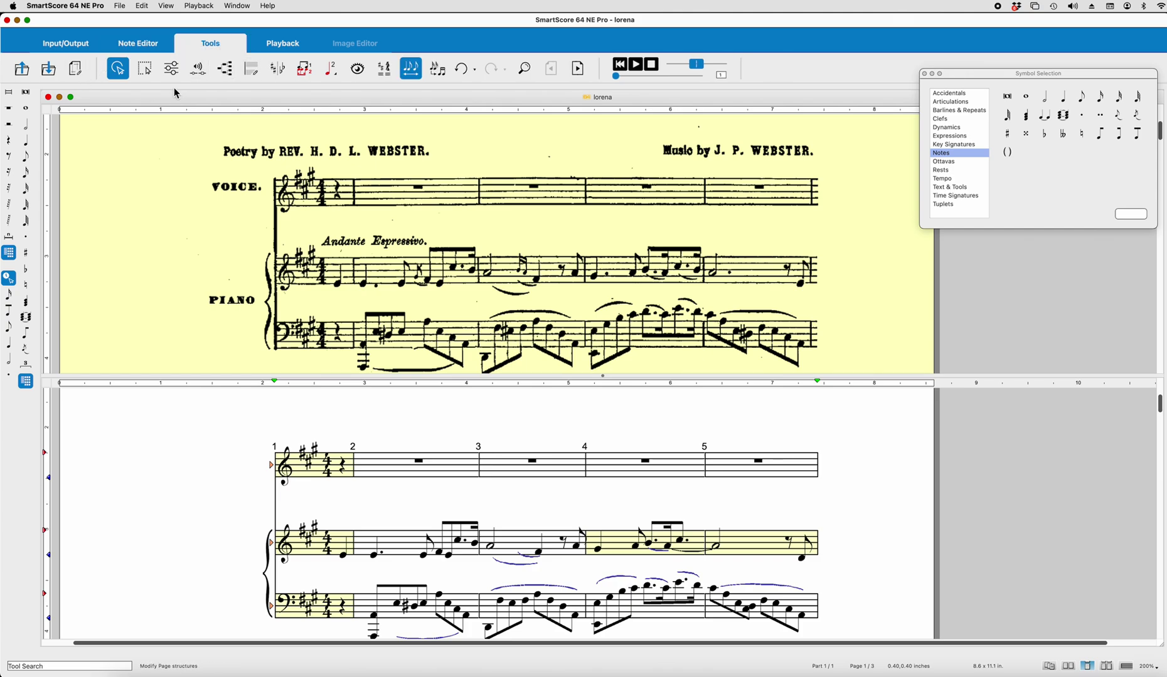
{"action": "left_click", "coordinate": [441, 73]}
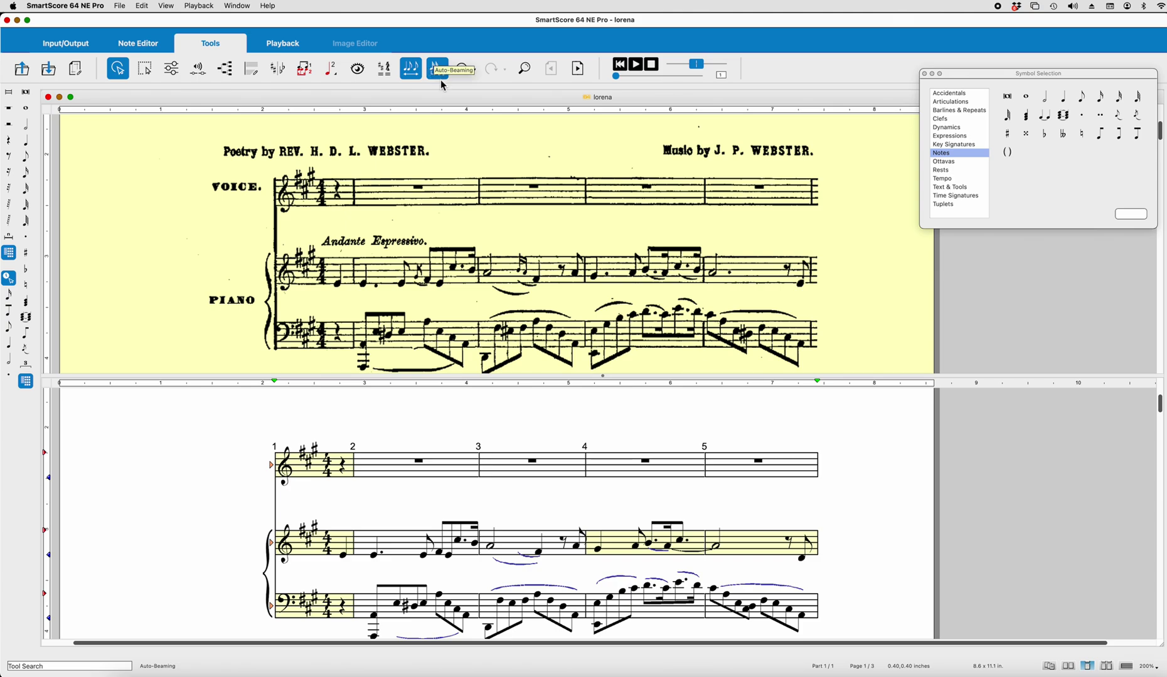
- Choose Voice 1 from the Note Editor's Voice dropdown
{"action": "left_click", "coordinate": [153, 45]}
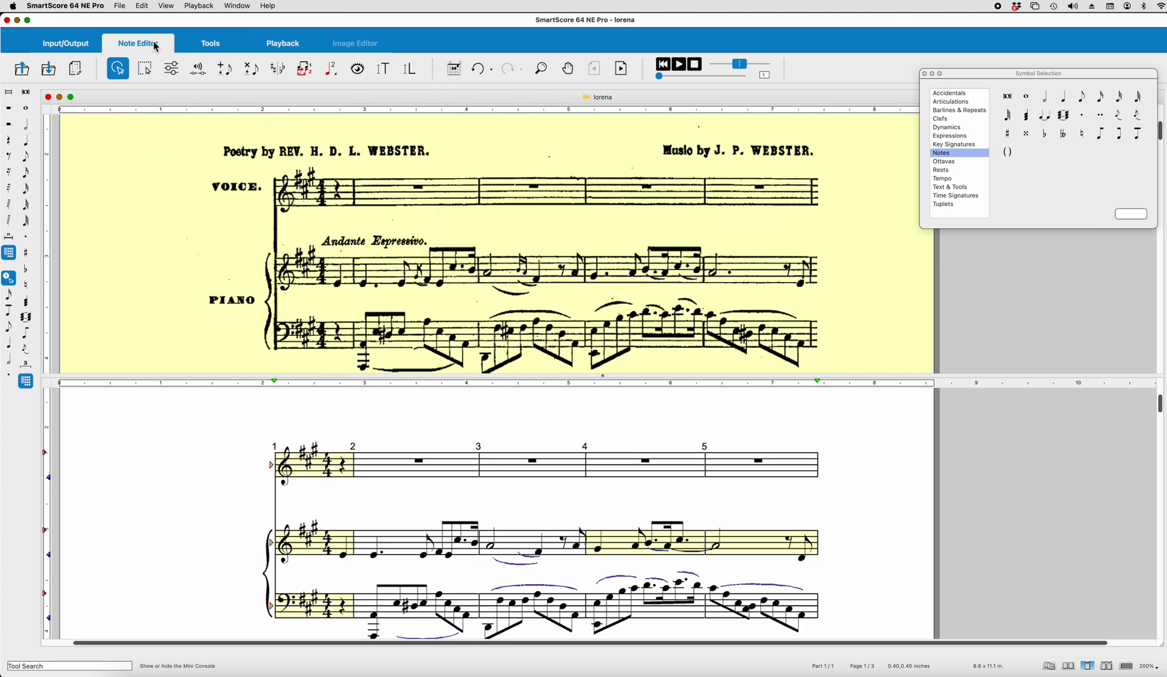
{"action": "left_click", "coordinate": [336, 76]}
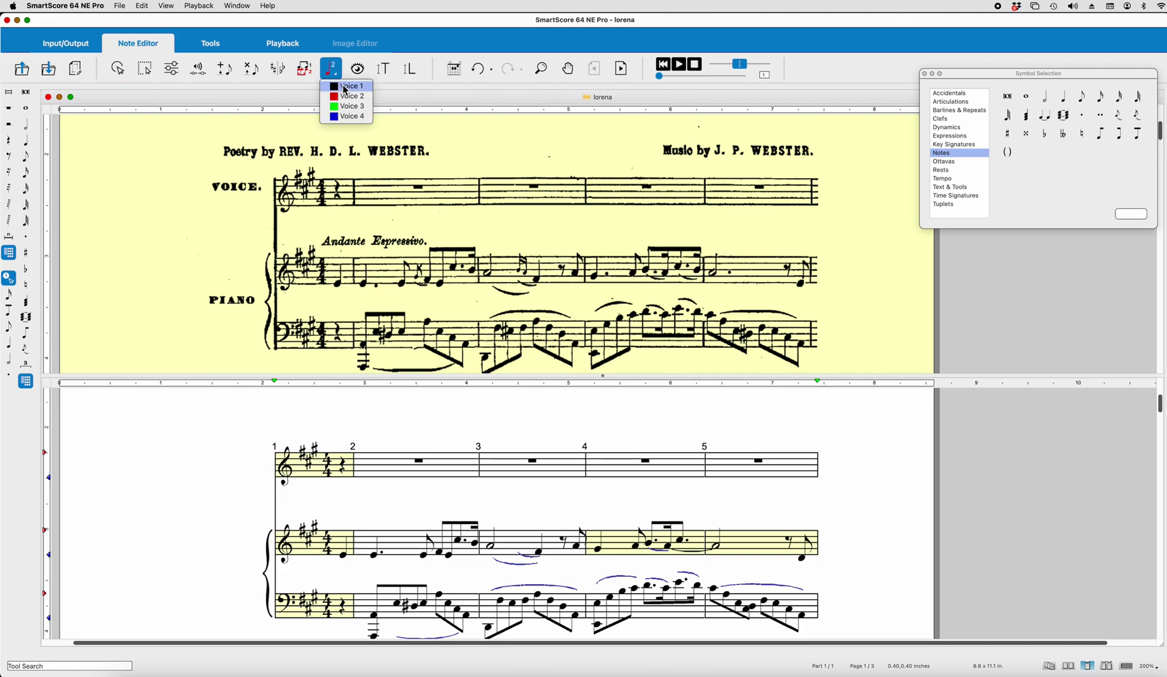
{"action": "left_click", "coordinate": [345, 86]}
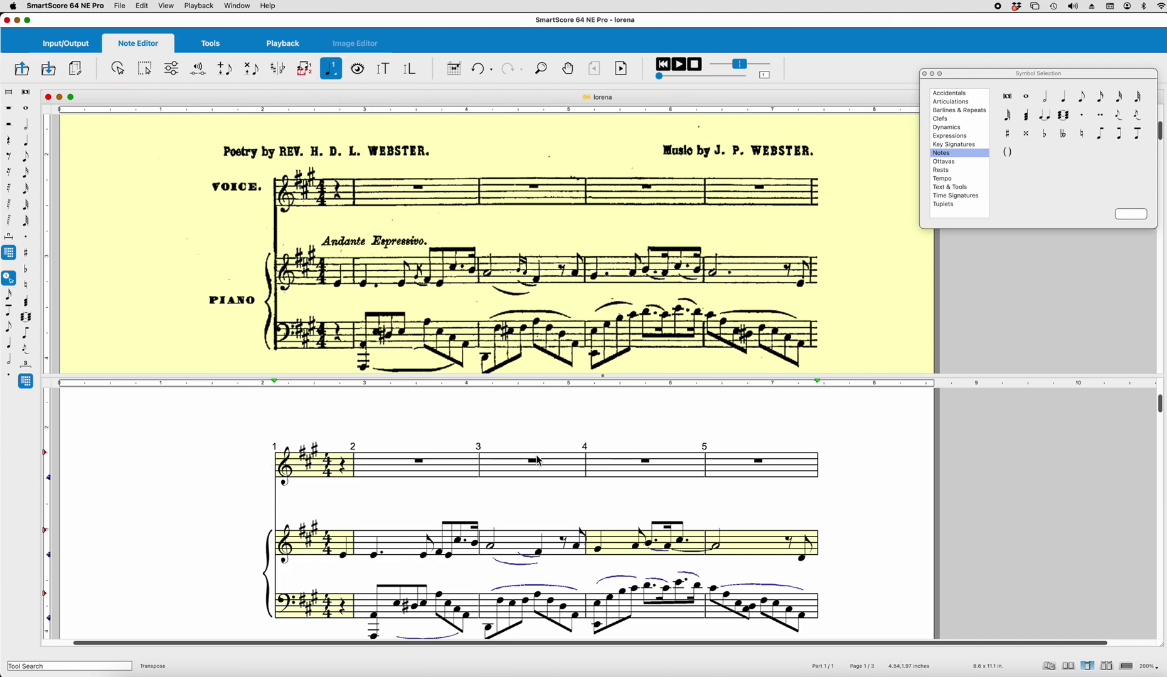
{"action": "scroll", "coordinate": [580, 455], "scroll_direction": "down", "scroll_amount": 3}
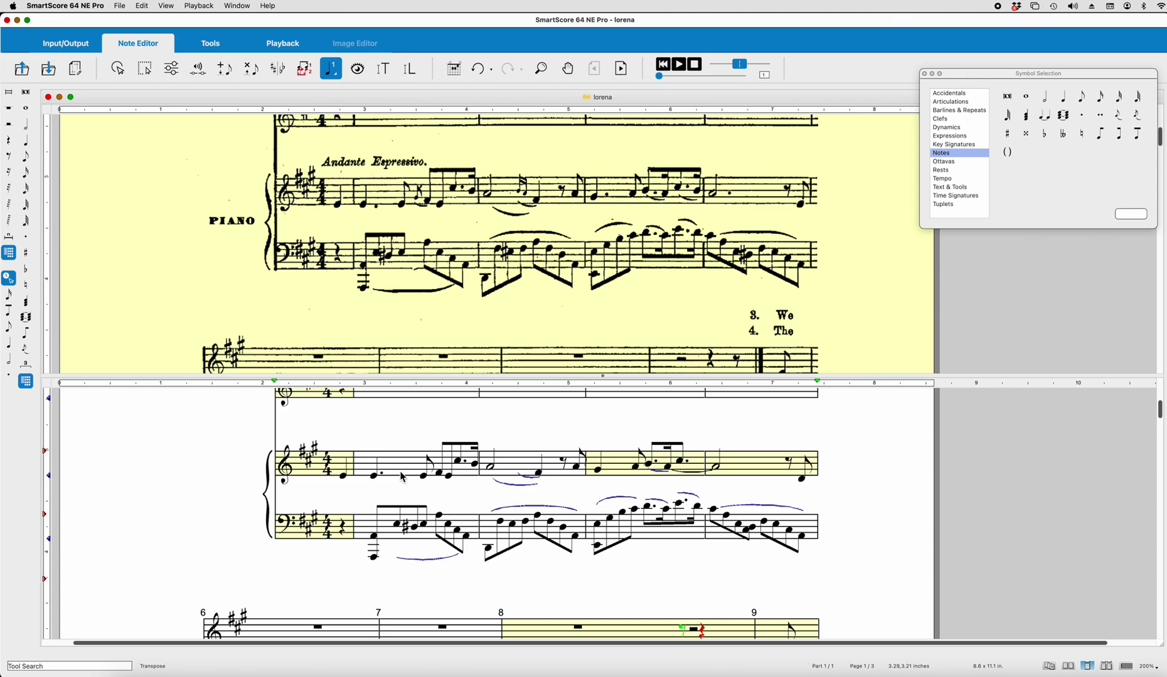
{"action": "scroll", "coordinate": [419, 461], "scroll_direction": "up", "scroll_amount": 2}
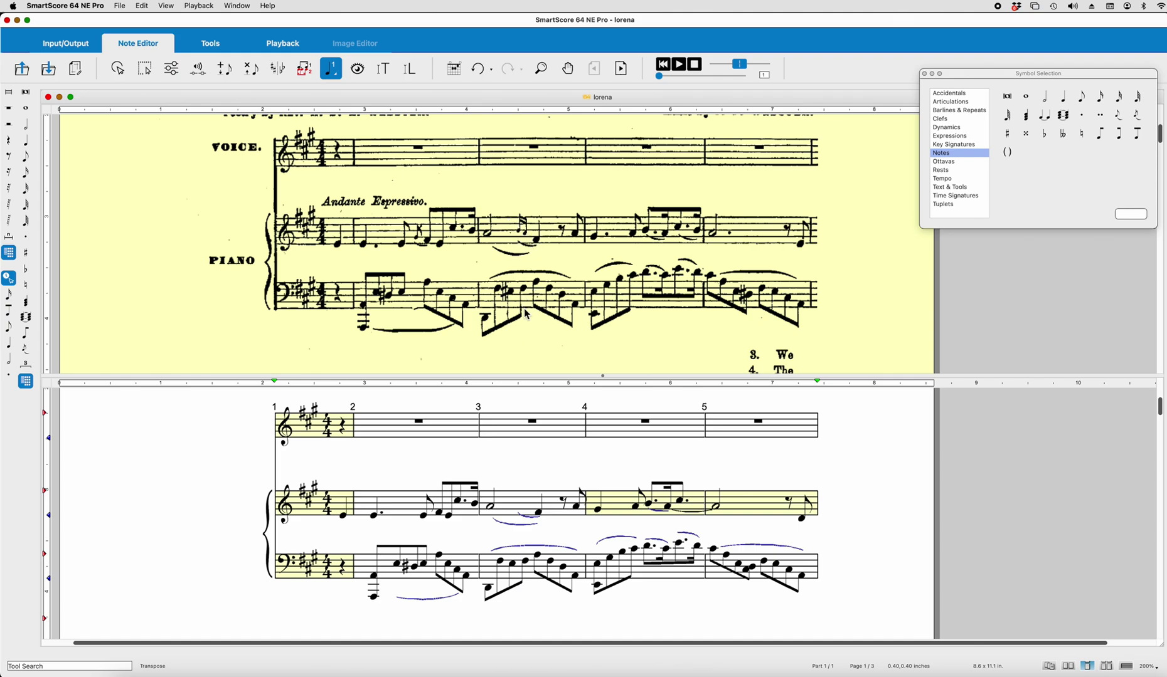
{"action": "key", "text": "x"}
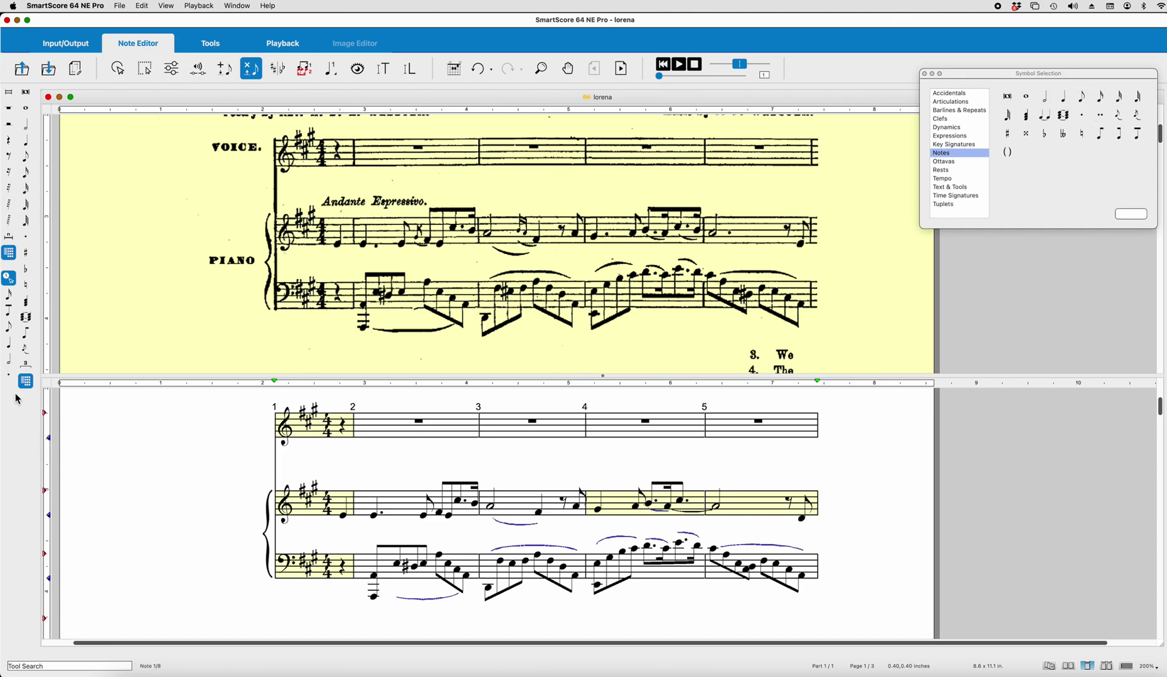
- Add an appoggiatura grace note in measure 3 of the piano treble staff
{"action": "left_click", "coordinate": [944, 155]}
{"action": "left_click", "coordinate": [1102, 99]}
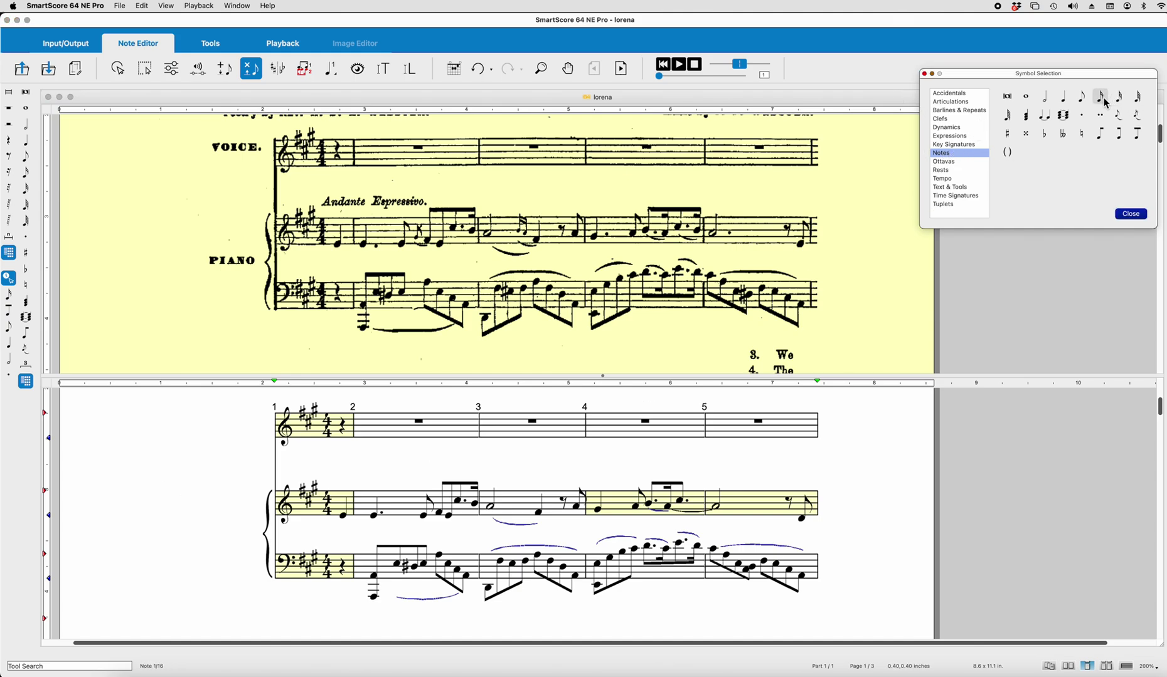
{"action": "left_click", "coordinate": [1101, 99]}
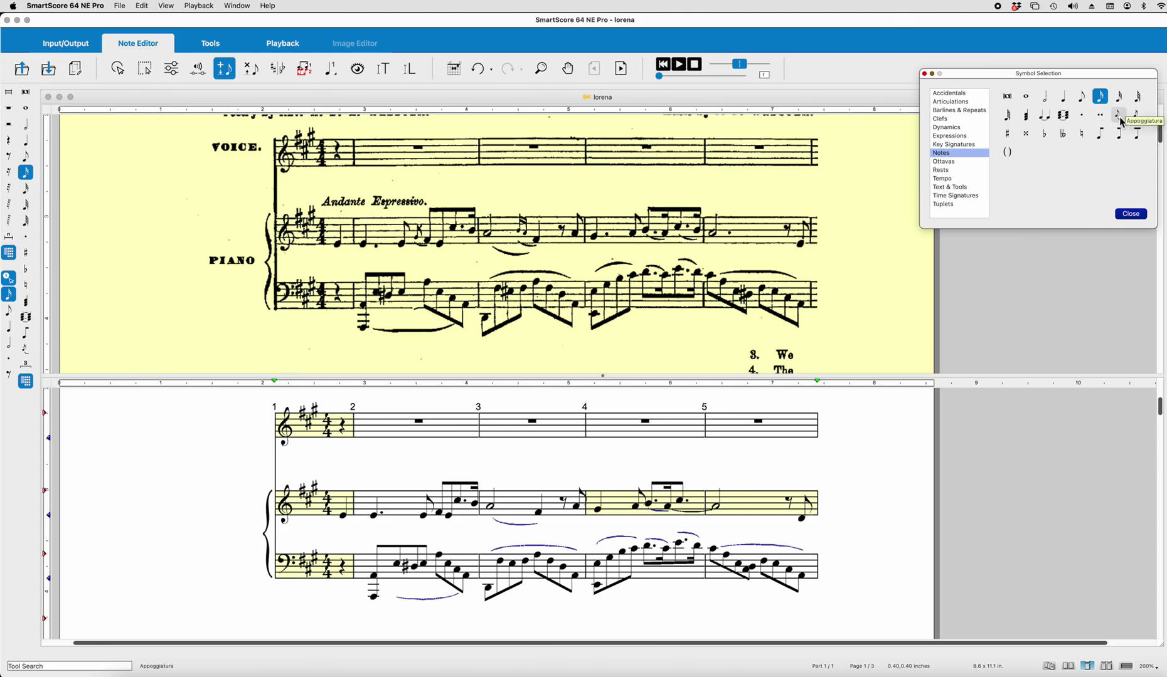
{"action": "left_click", "coordinate": [1119, 116]}
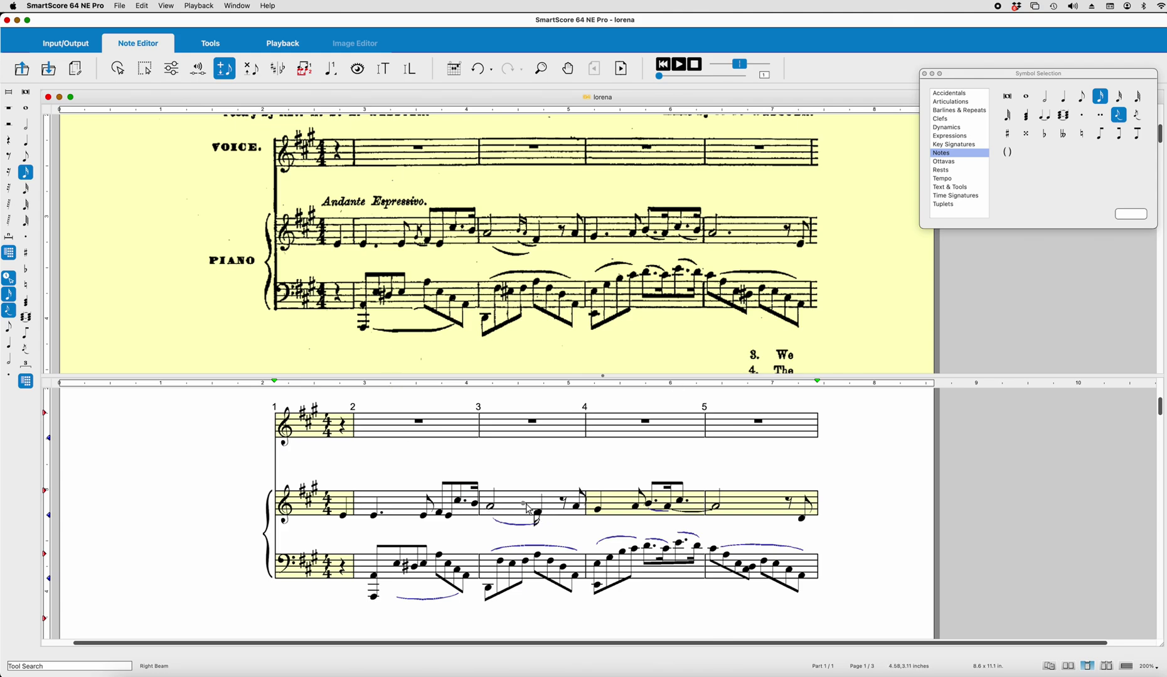
{"action": "left_click", "coordinate": [533, 509]}
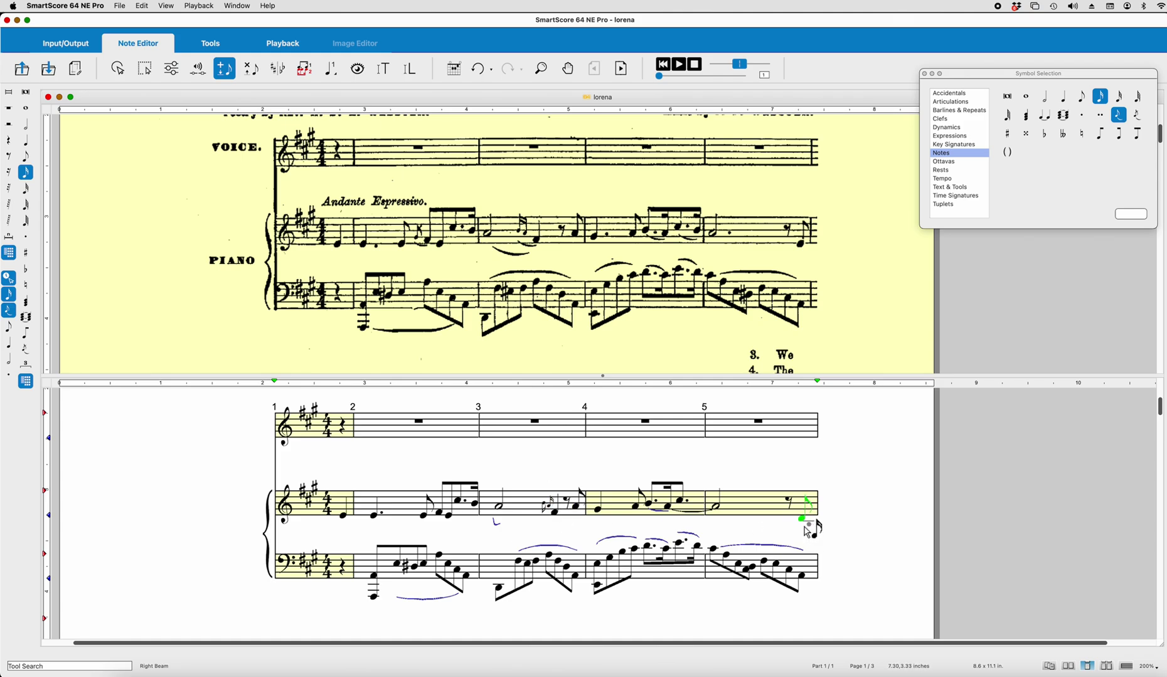
- Cycle through the Delete tool and end on the marquee Select tool
{"action": "key", "text": "Escape"}
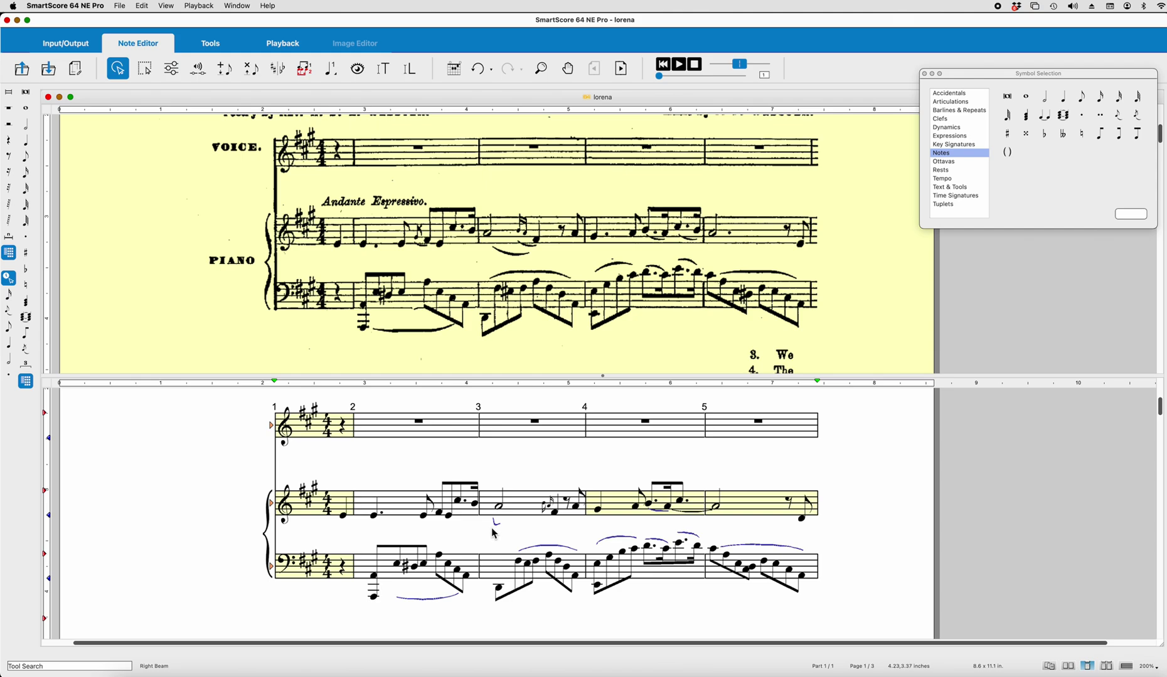
{"action": "key", "text": "d"}
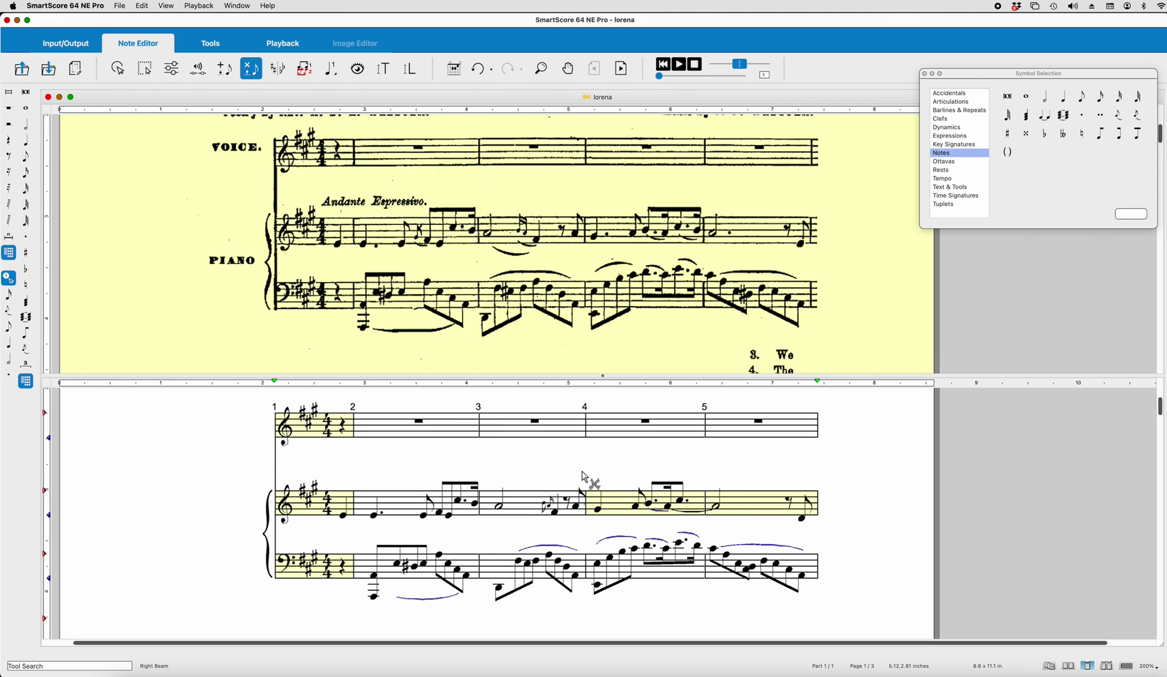
{"action": "key", "text": "Escape"}
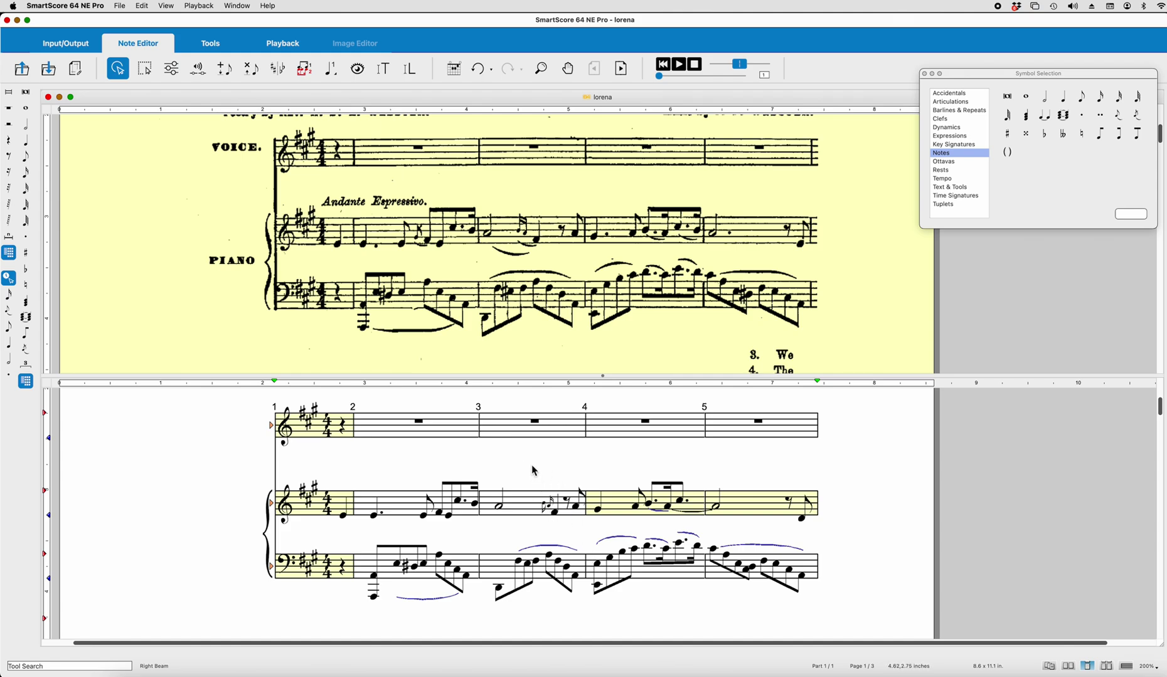
{"action": "key", "text": "Escape"}
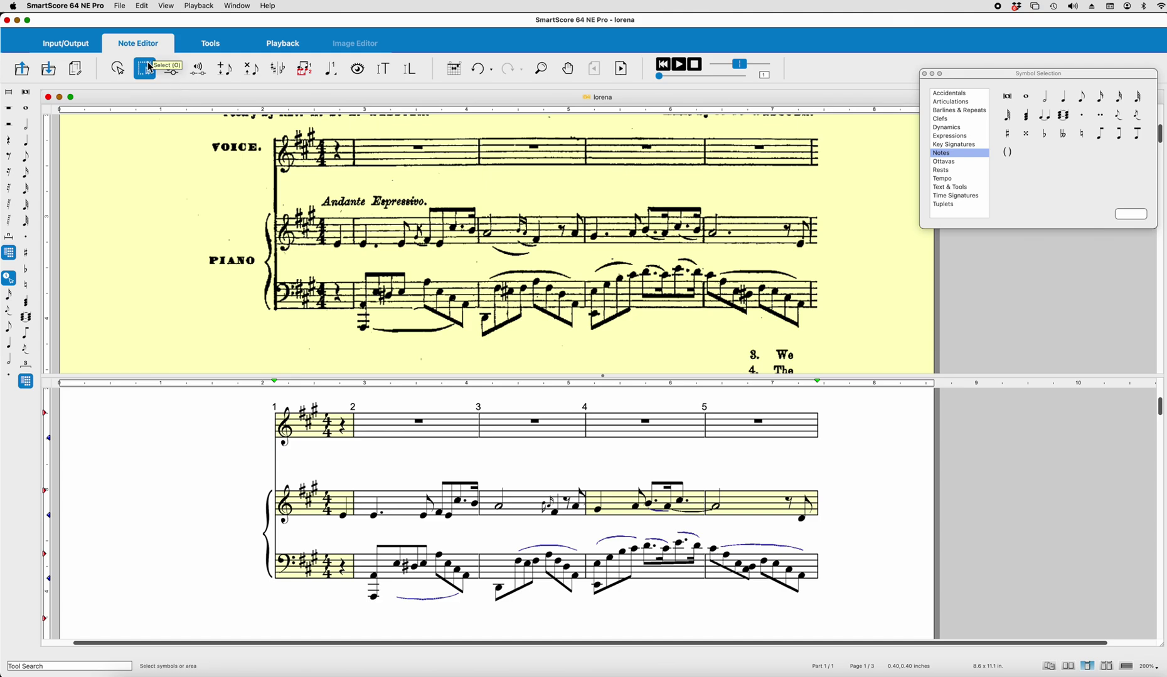
- Marquee-select the misread rest in measure 3 and correct it
{"action": "left_click_drag", "start_coordinate": [533, 496], "coordinate": [554, 513]}
{"action": "key", "text": "Down"}
{"action": "key", "text": "Down"}
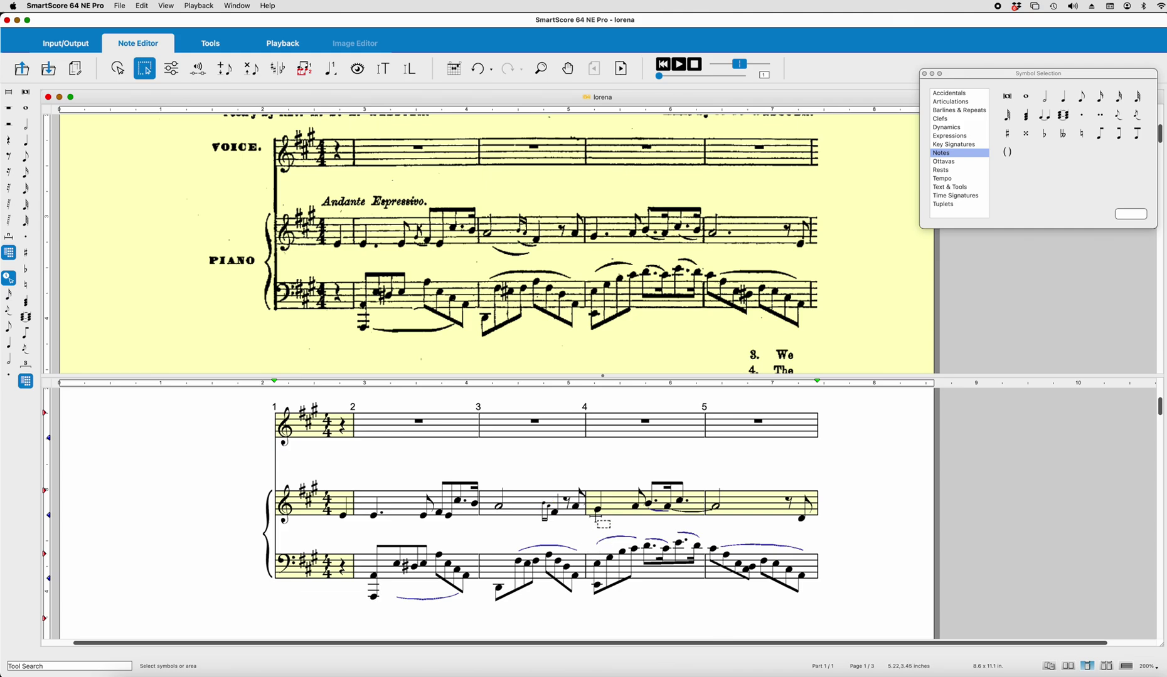
{"action": "key", "text": "Escape"}
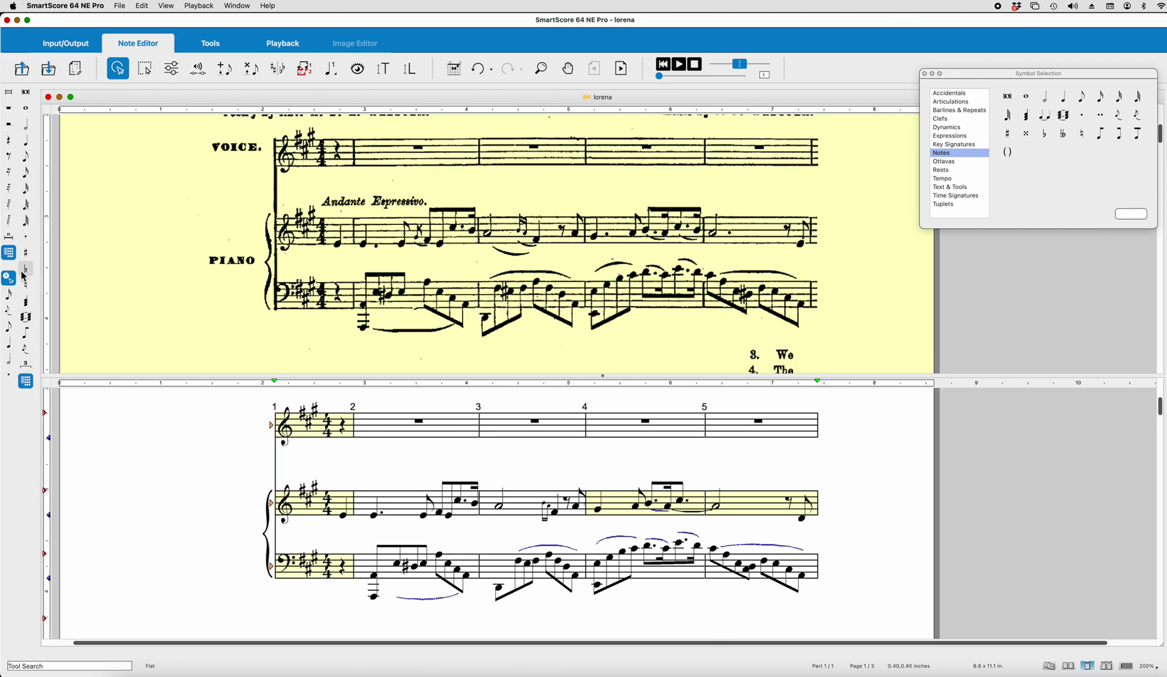
- Draw a Legato slur across the measure 3 notes of the piano treble
{"action": "left_click", "coordinate": [47, 667]}
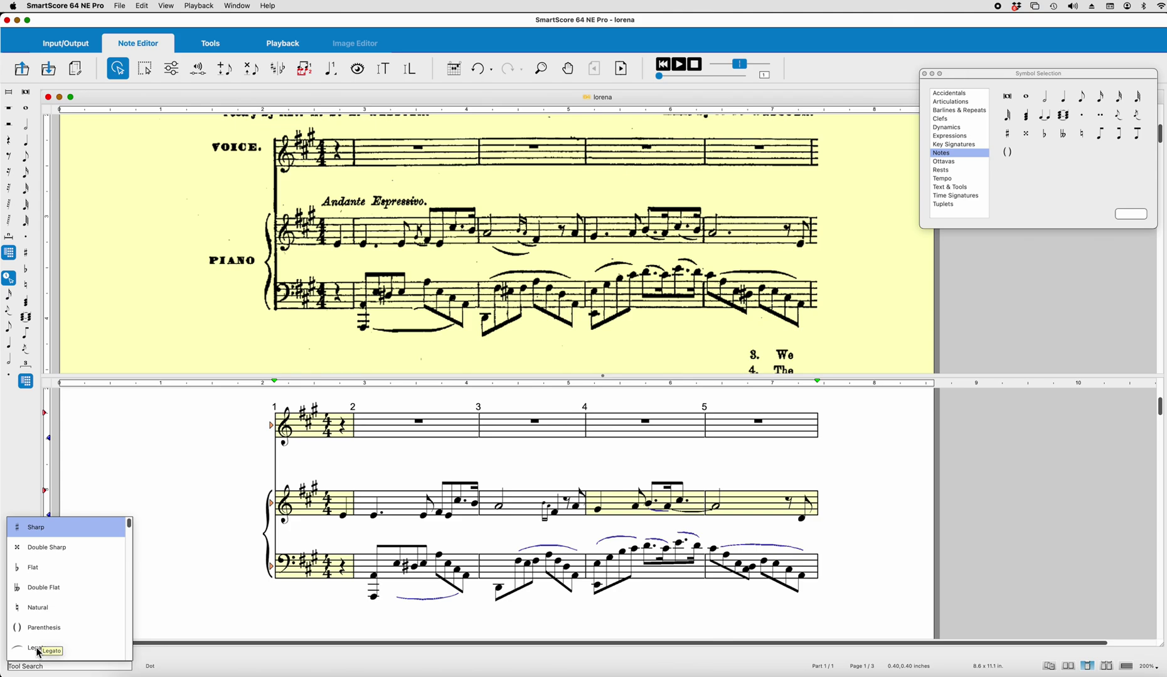
{"action": "left_click", "coordinate": [38, 653]}
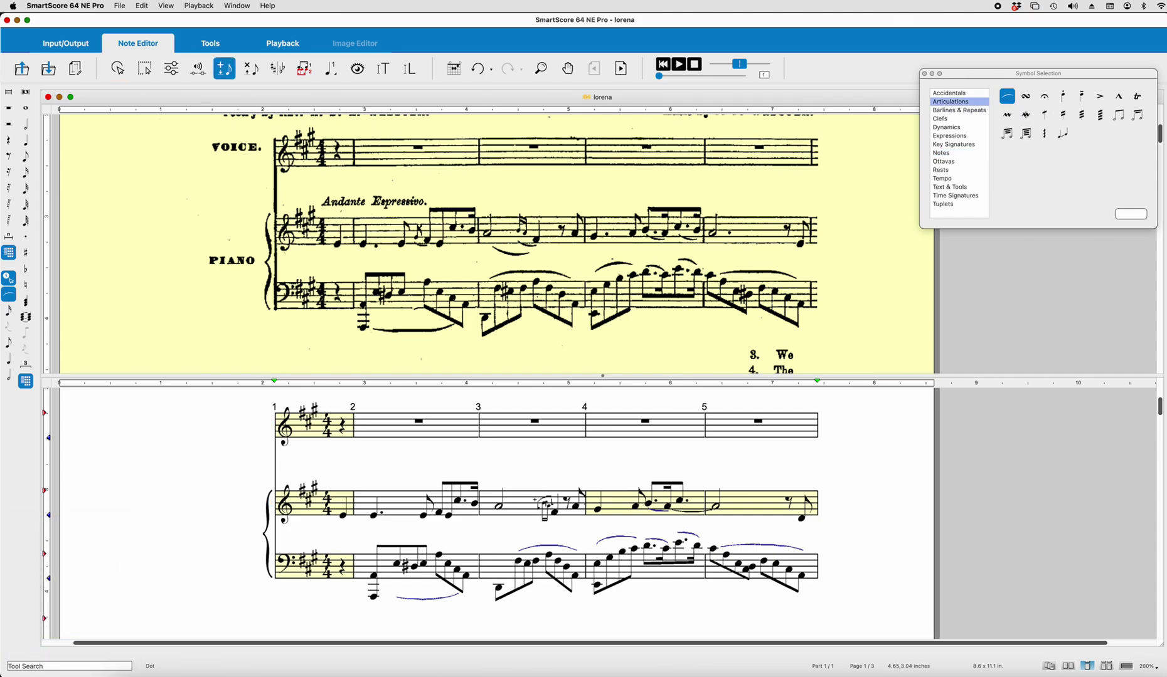
{"action": "left_click", "coordinate": [551, 516]}
{"action": "left_click_drag", "start_coordinate": [491, 477], "coordinate": [569, 532]}
{"action": "key", "text": "Escape"}
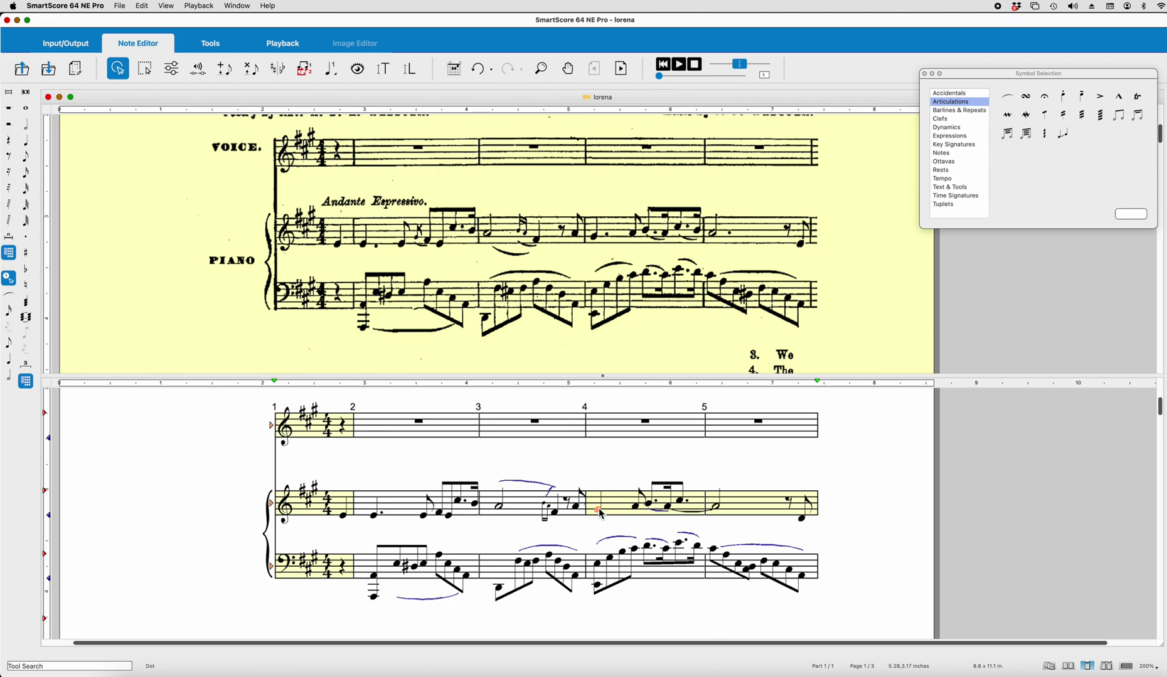
- Set Dots to 1 on measure 4's first treble note, making it a dotted quarter
{"action": "double_click", "coordinate": [599, 509]}
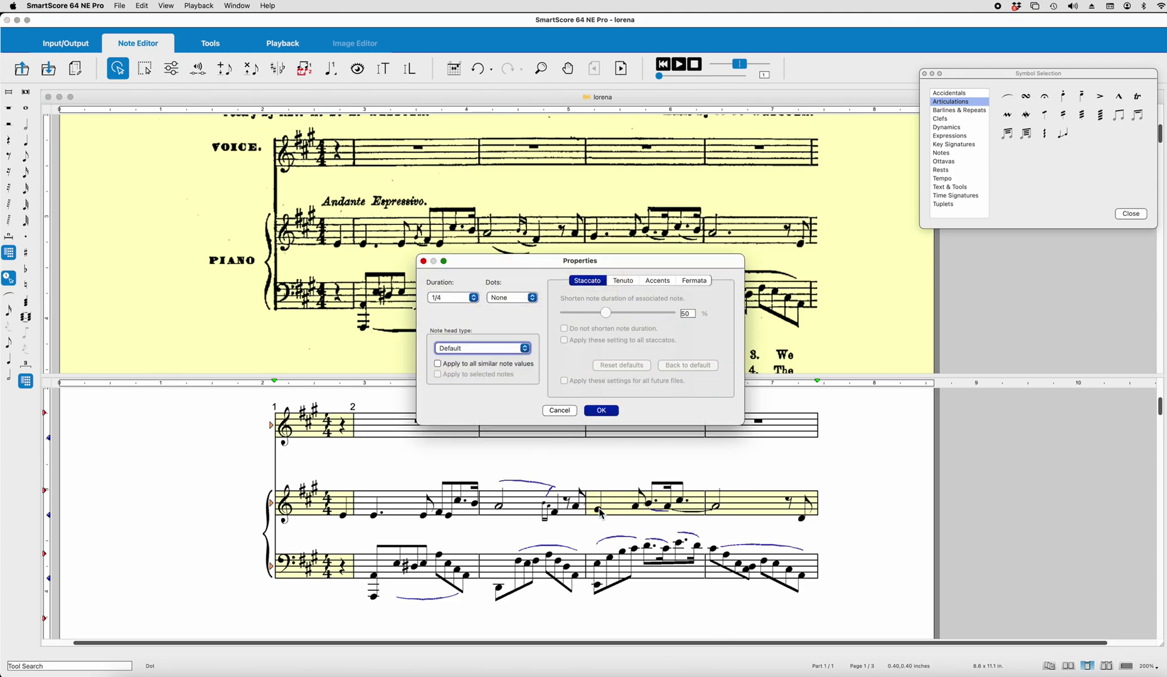
{"action": "left_click", "coordinate": [532, 298]}
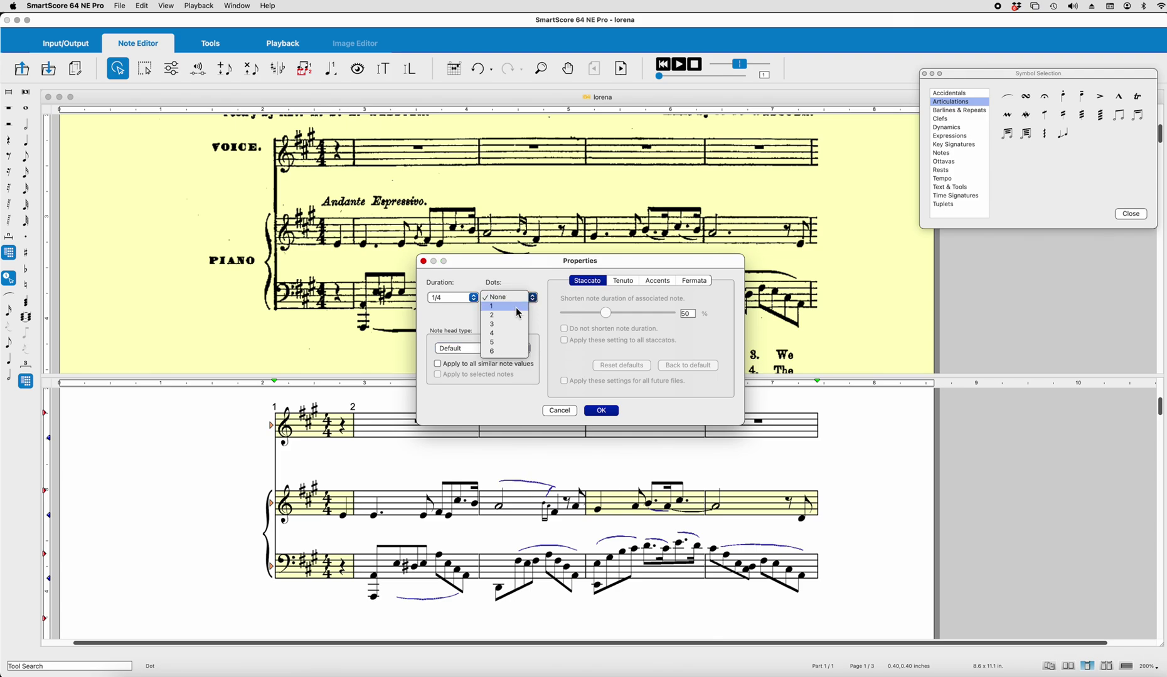
{"action": "left_click", "coordinate": [520, 310]}
{"action": "left_click", "coordinate": [601, 411]}
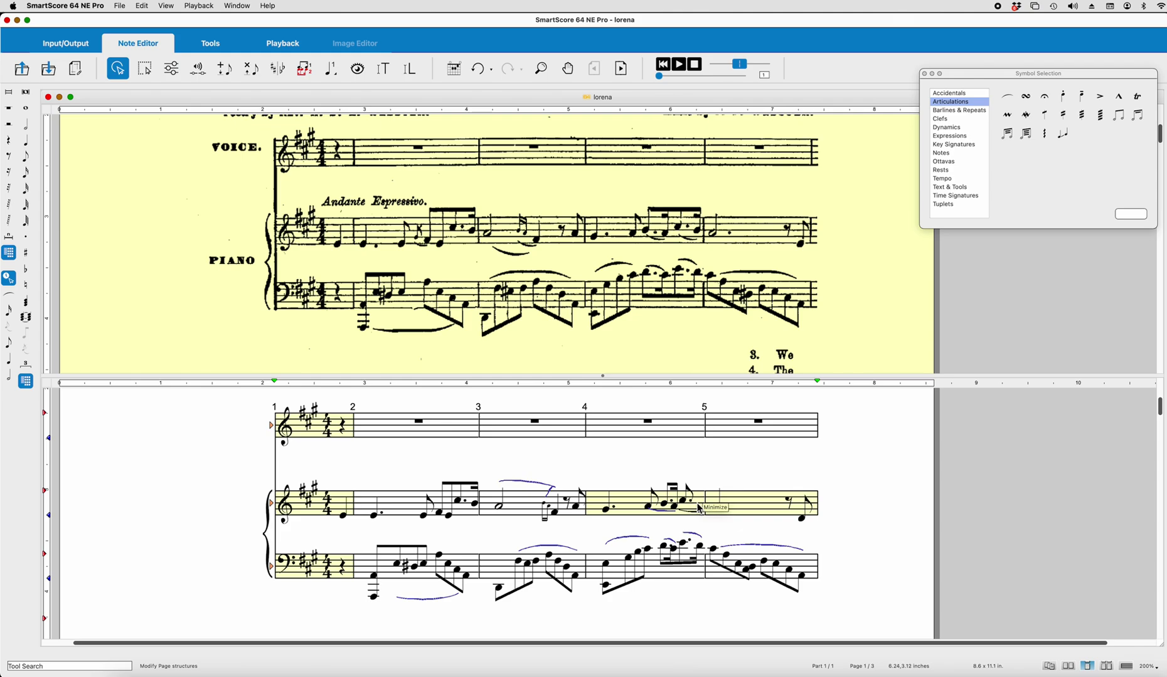
{"action": "key", "text": "5"}
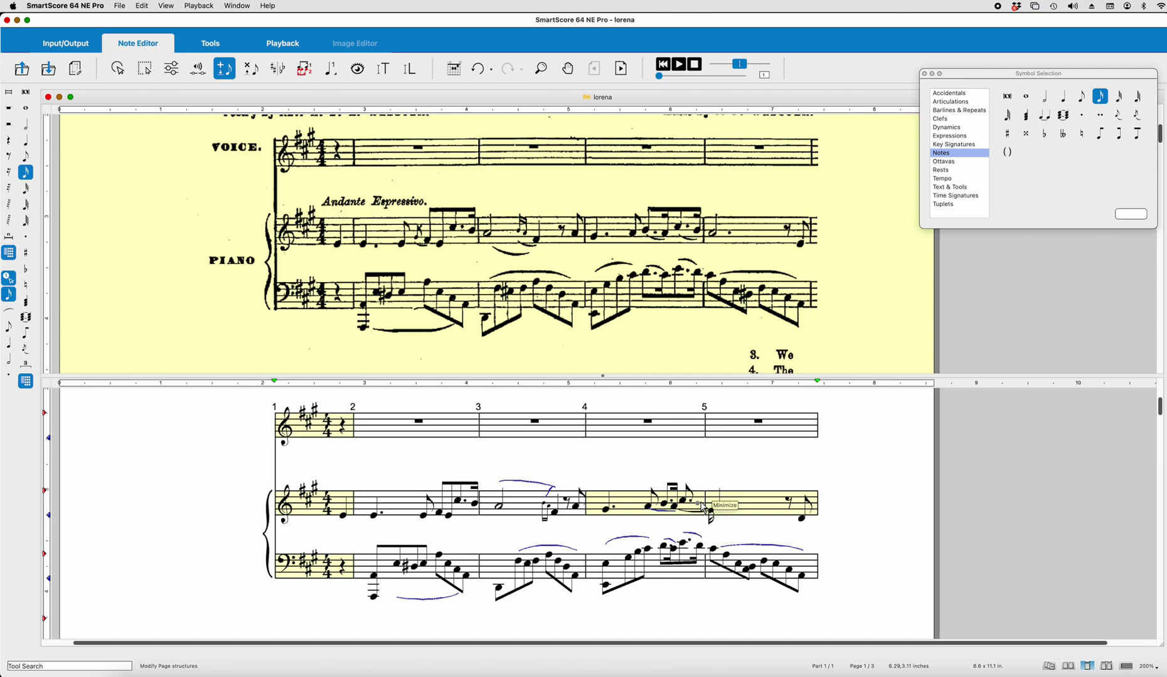
- Insert the missing sixteenth in measure 4 and give measure 5's half note one dot
{"action": "left_click", "coordinate": [703, 506]}
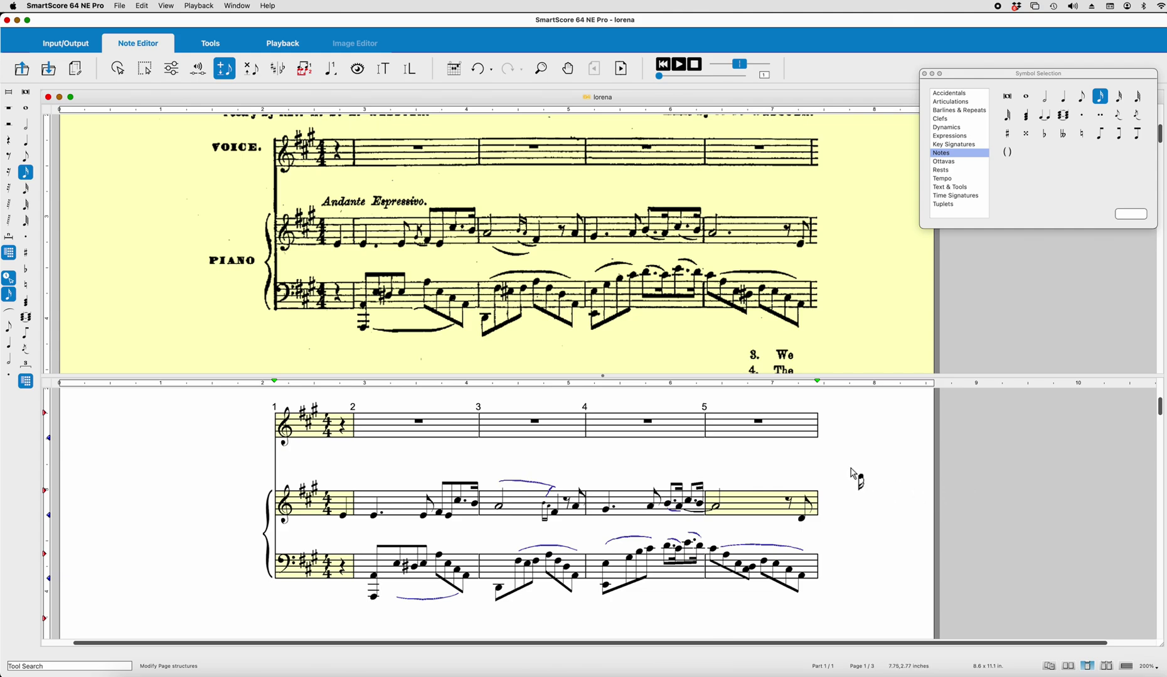
{"action": "key", "text": "Escape"}
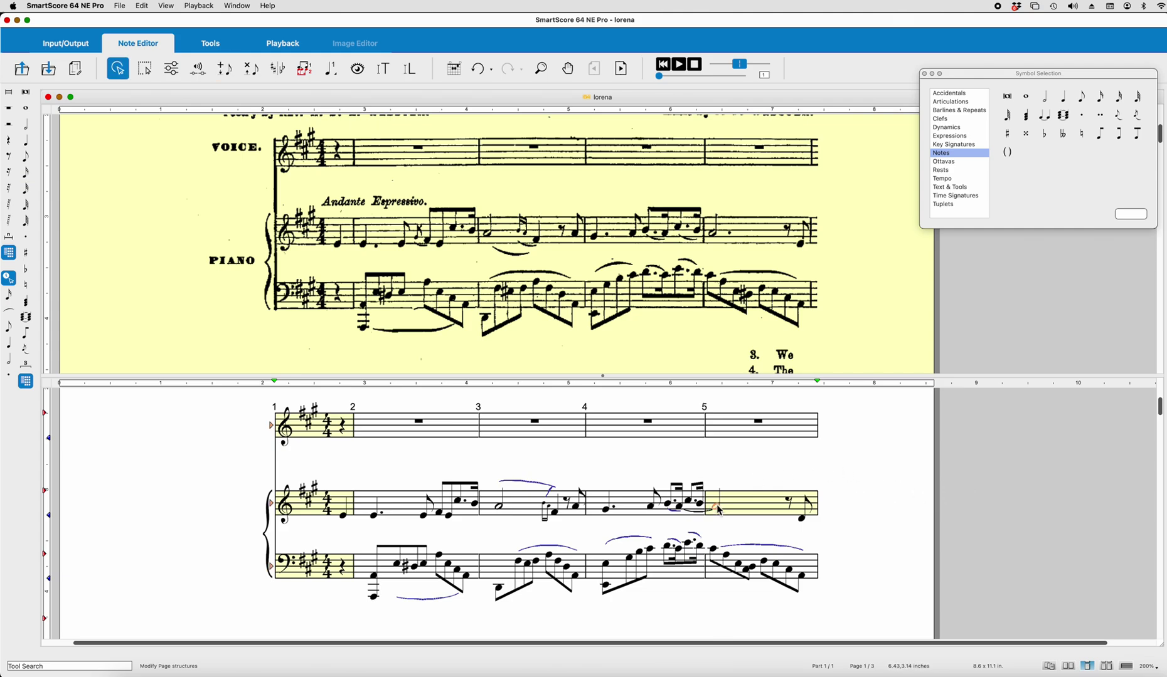
{"action": "double_click", "coordinate": [718, 511]}
{"action": "left_click", "coordinate": [527, 298]}
{"action": "left_click", "coordinate": [518, 307]}
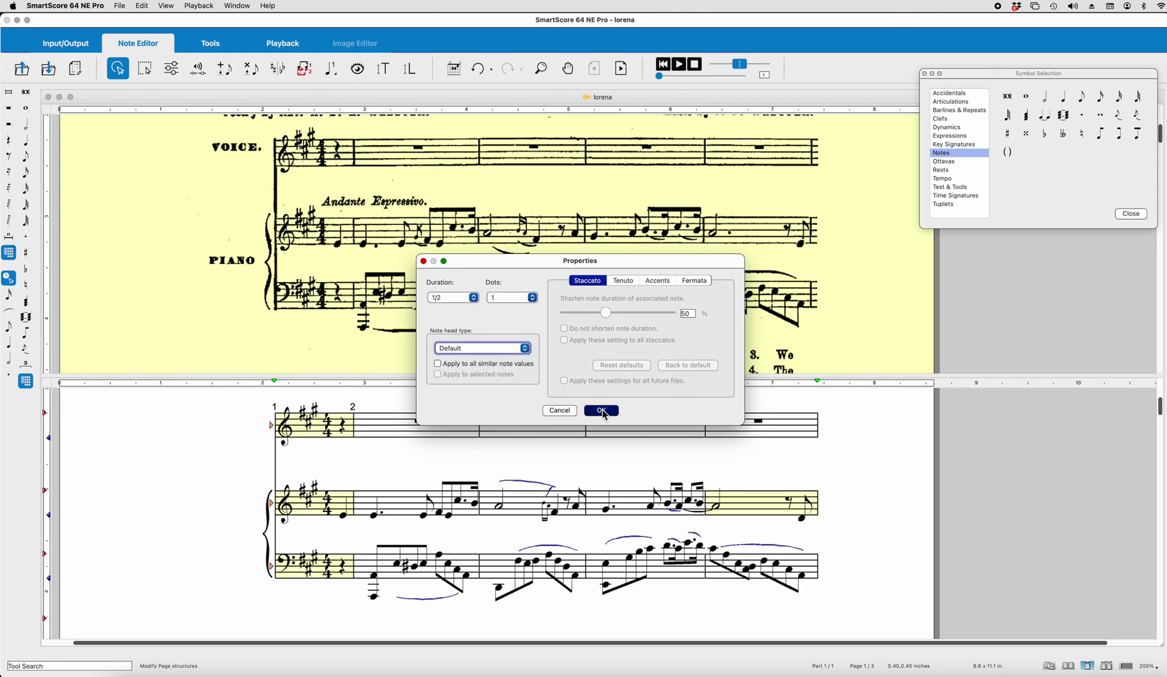
{"action": "left_click", "coordinate": [601, 411]}
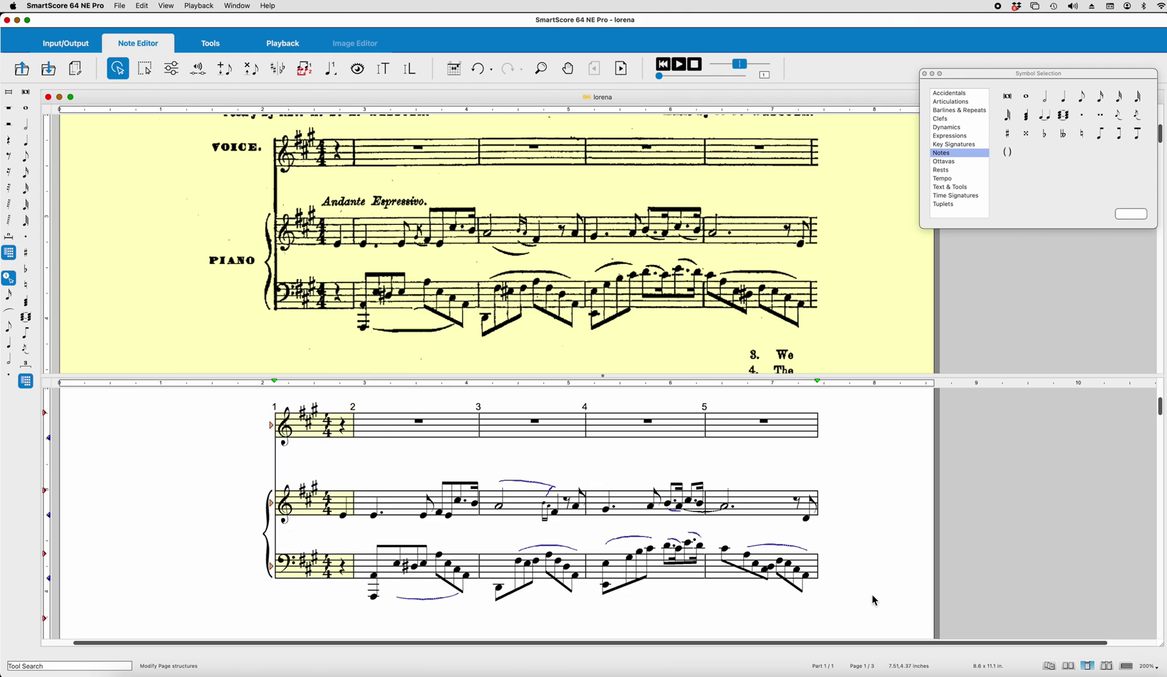
- Add augmentation dots to the first treble notes of measures 6 and 8
{"action": "scroll", "coordinate": [463, 571], "scroll_direction": "down", "scroll_amount": 5}
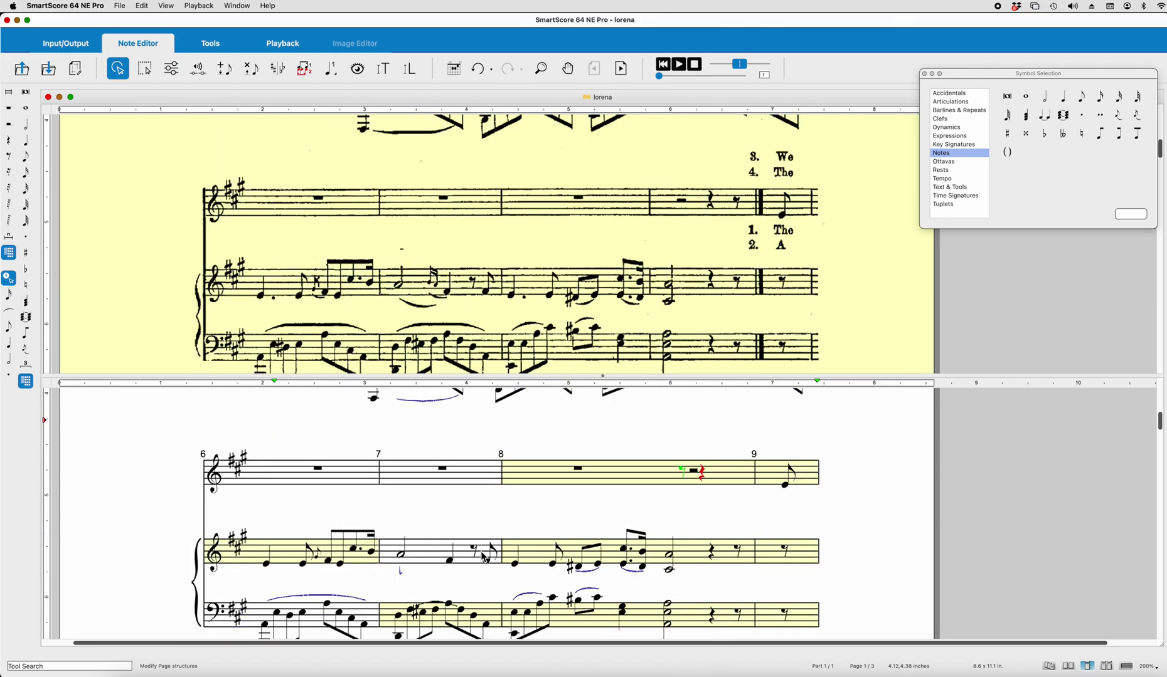
{"action": "scroll", "coordinate": [484, 558], "scroll_direction": "down", "scroll_amount": 1}
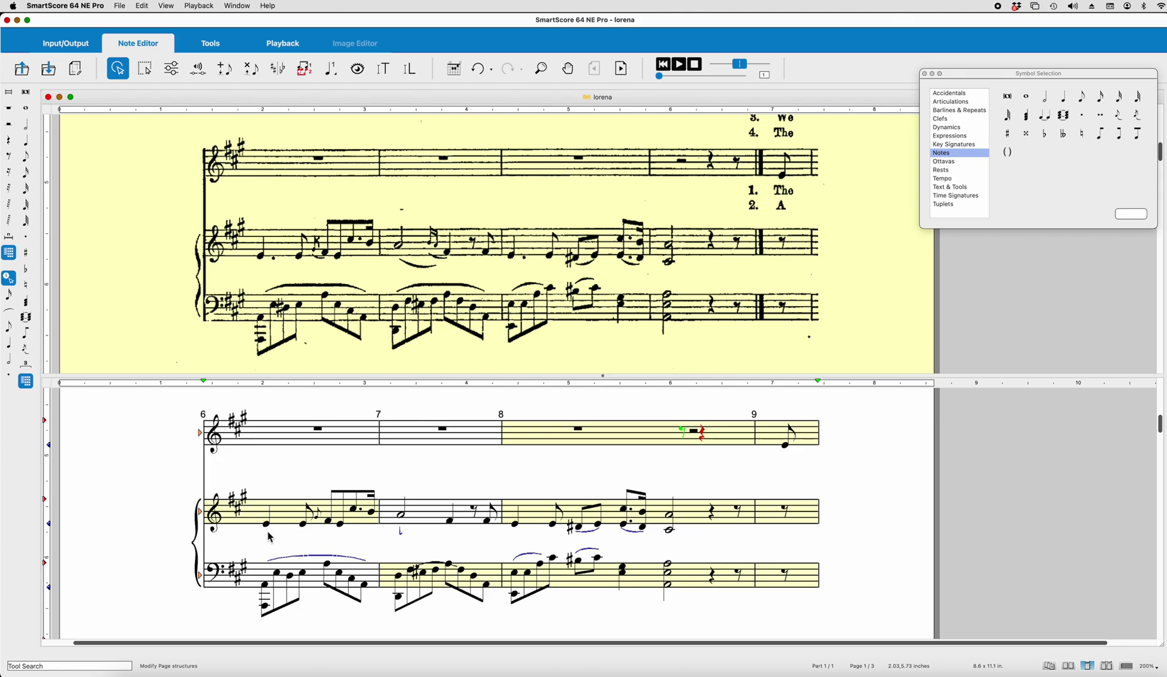
{"action": "key", "text": "period"}
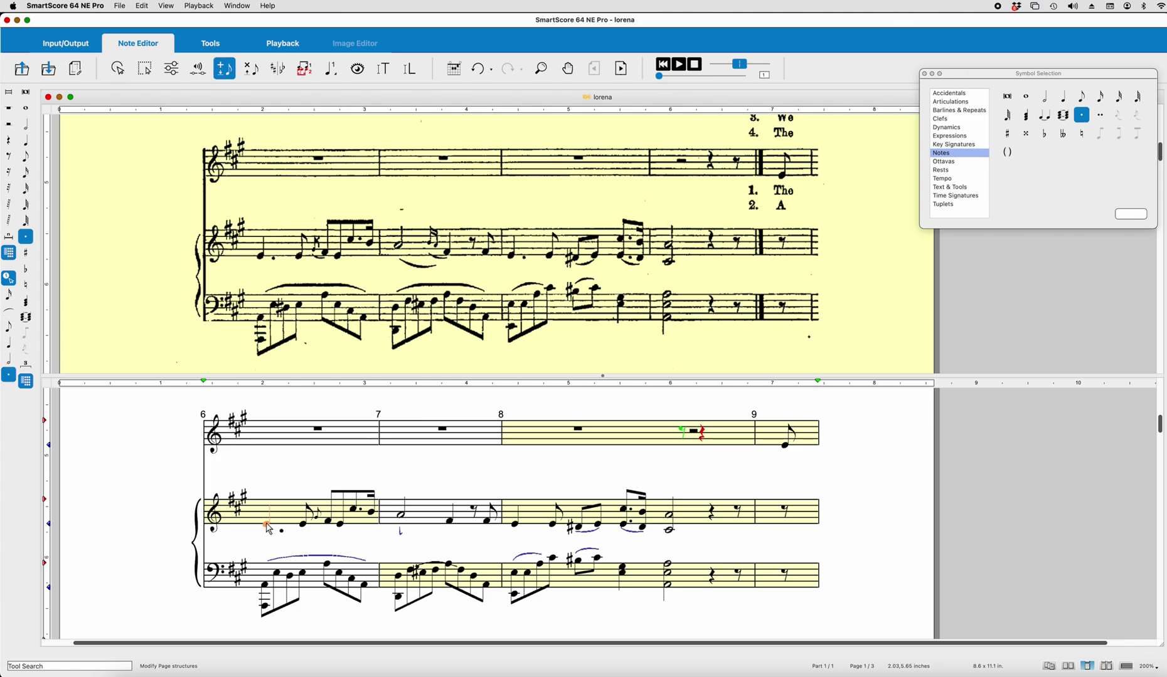
{"action": "left_click", "coordinate": [268, 528]}
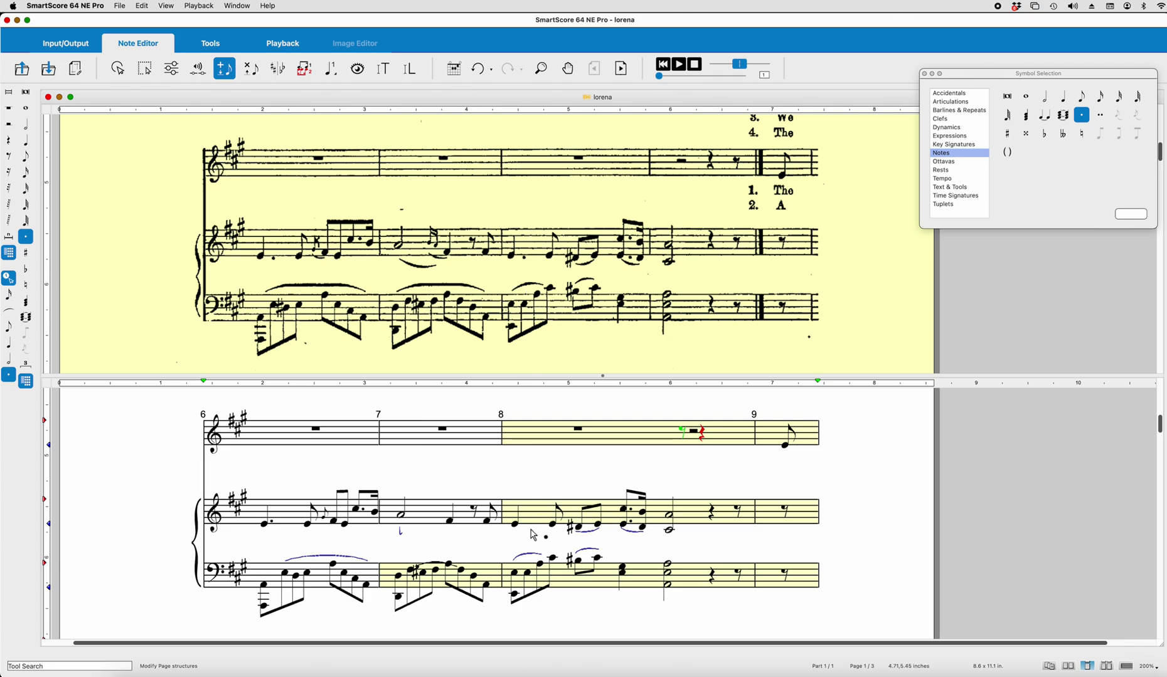
{"action": "left_click", "coordinate": [515, 524]}
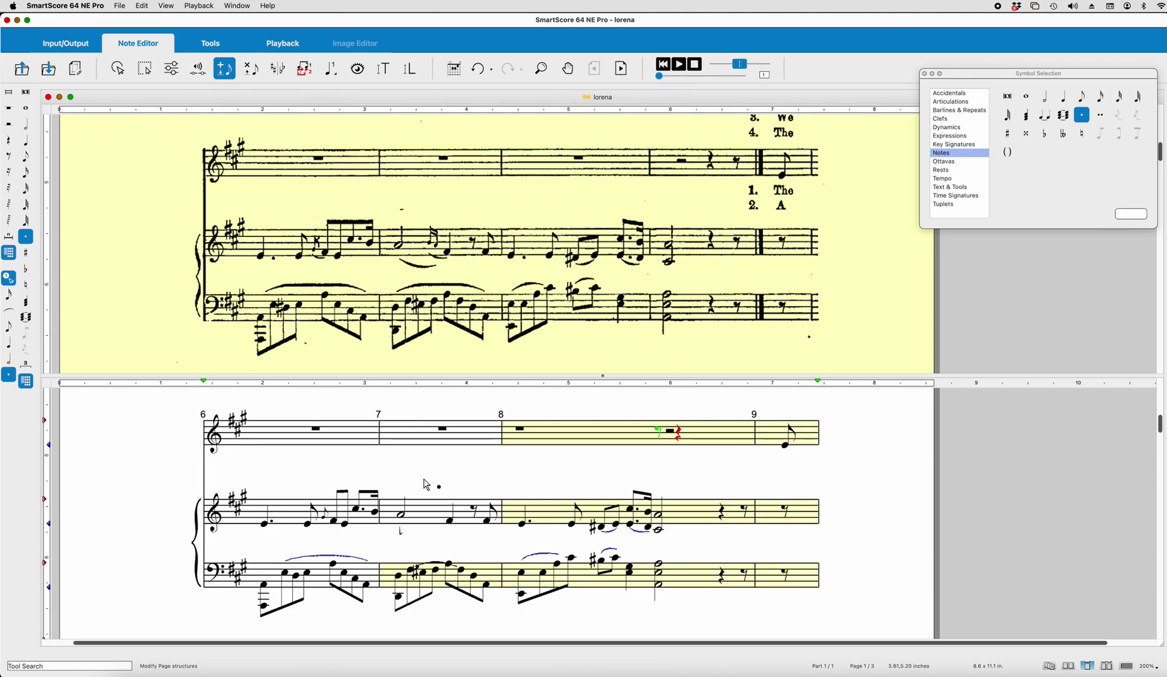
{"action": "key", "text": "Escape"}
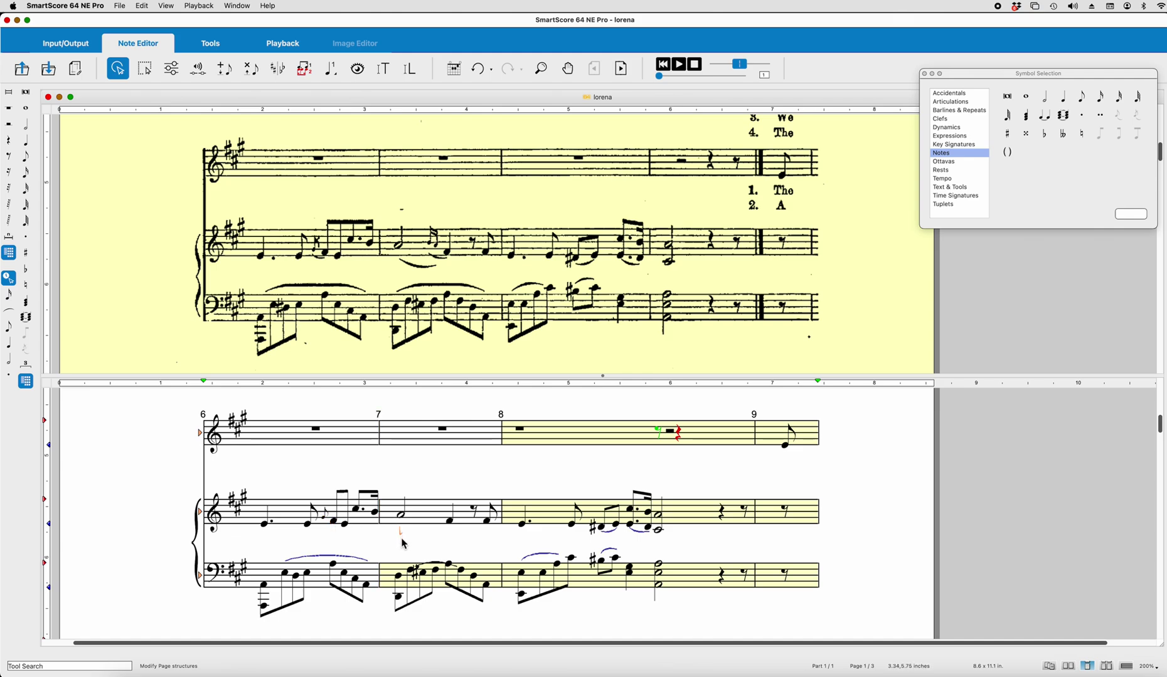
{"action": "key", "text": "d"}
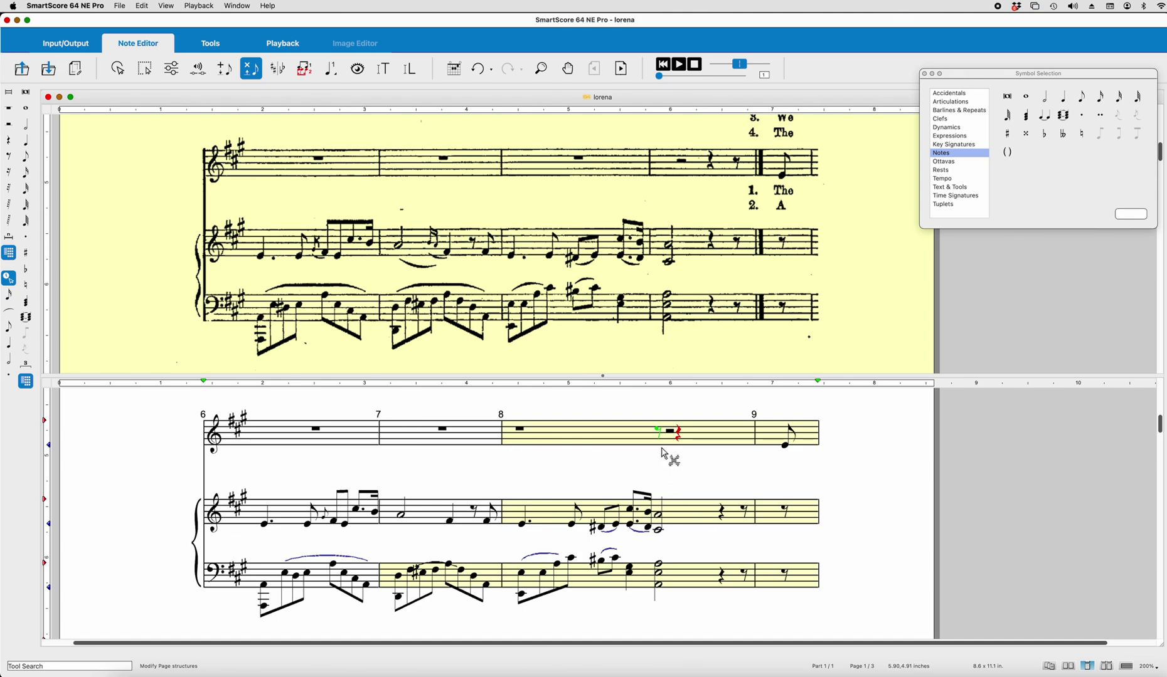
- Nudge measure 8's rests right and insert a barline before the final half-note chord
{"action": "key", "text": "b"}
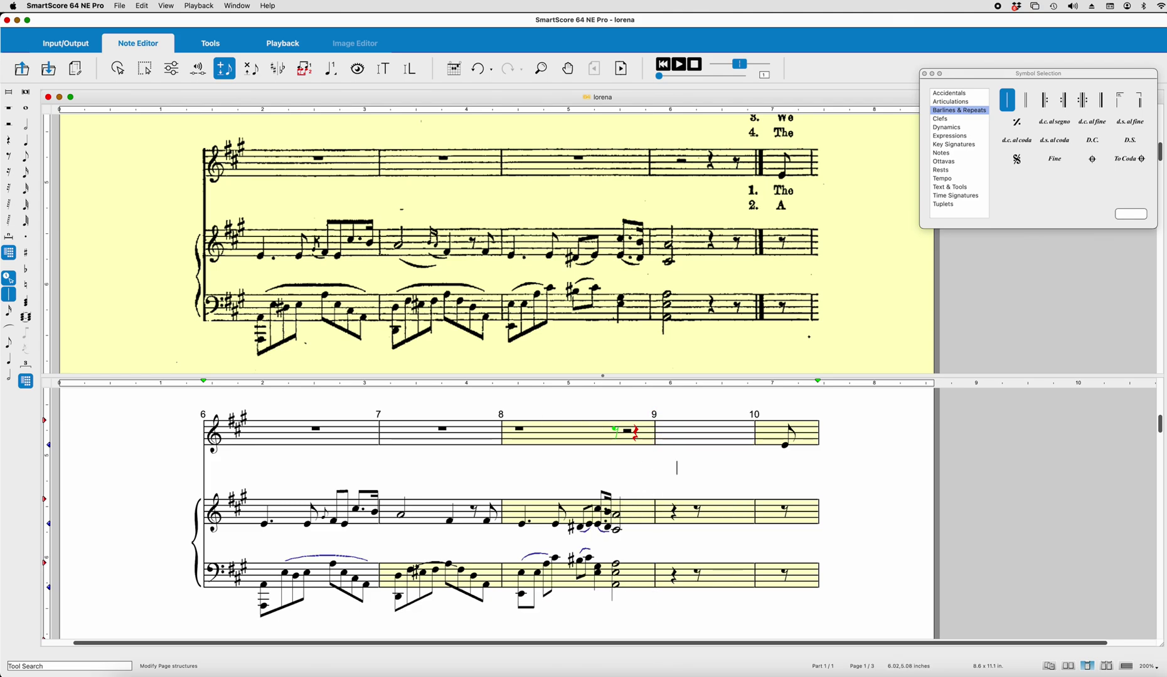
{"action": "key", "text": "super+z"}
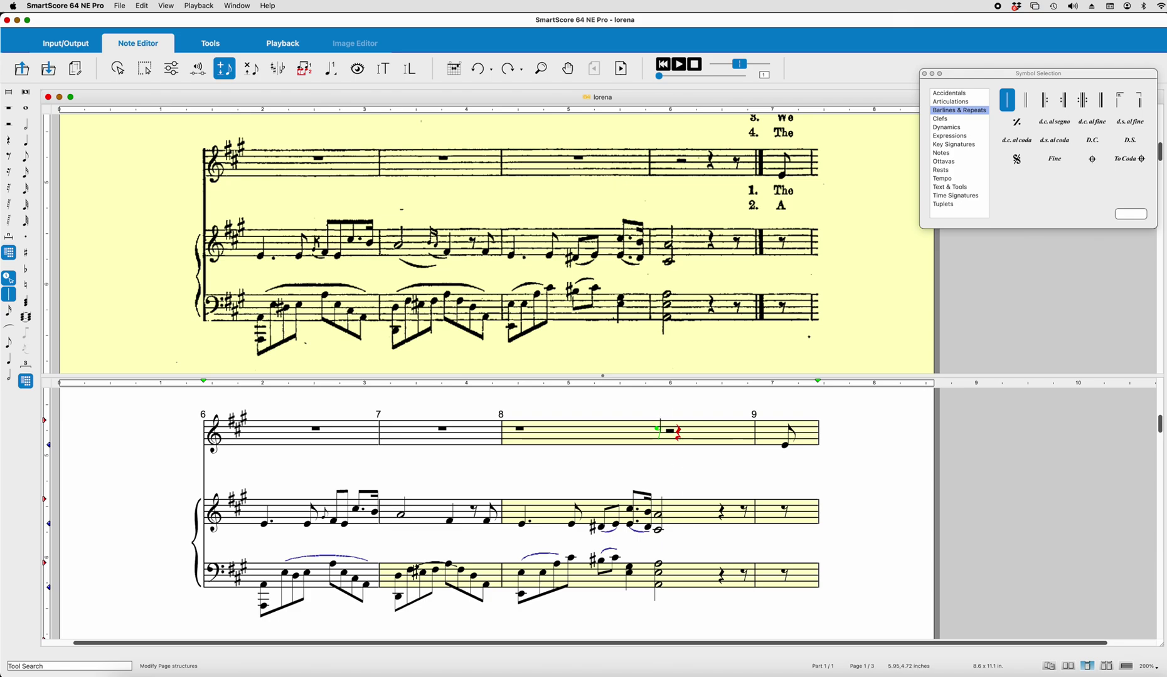
{"action": "key", "text": "Escape"}
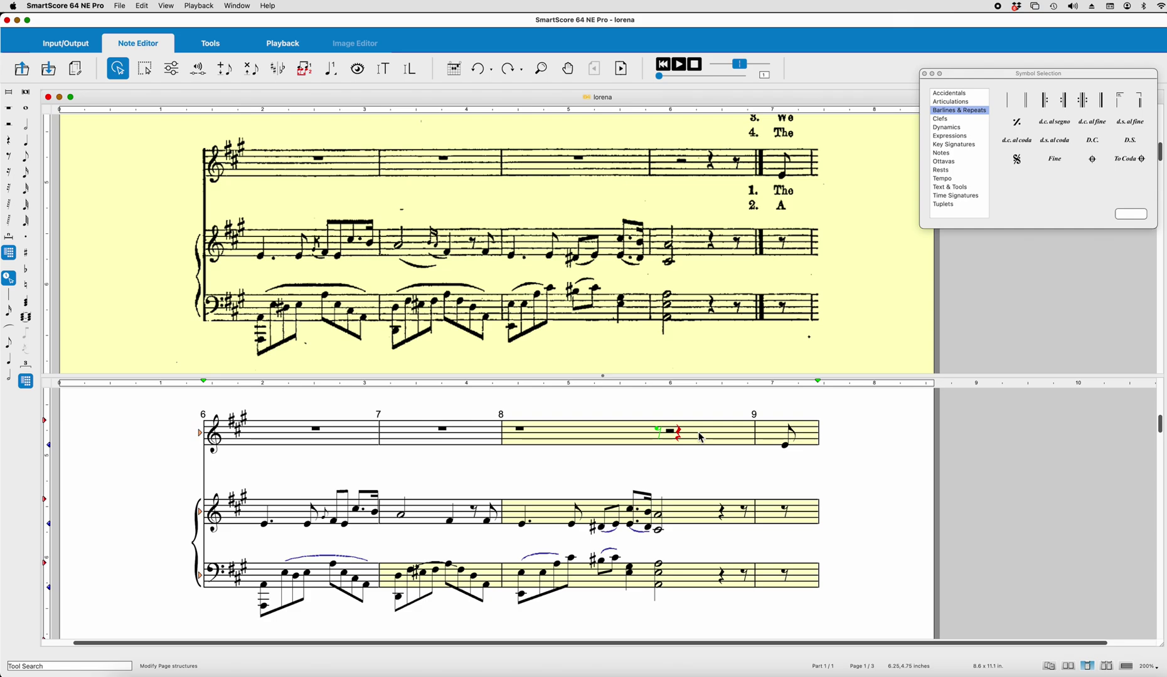
{"action": "left_click", "coordinate": [701, 437]}
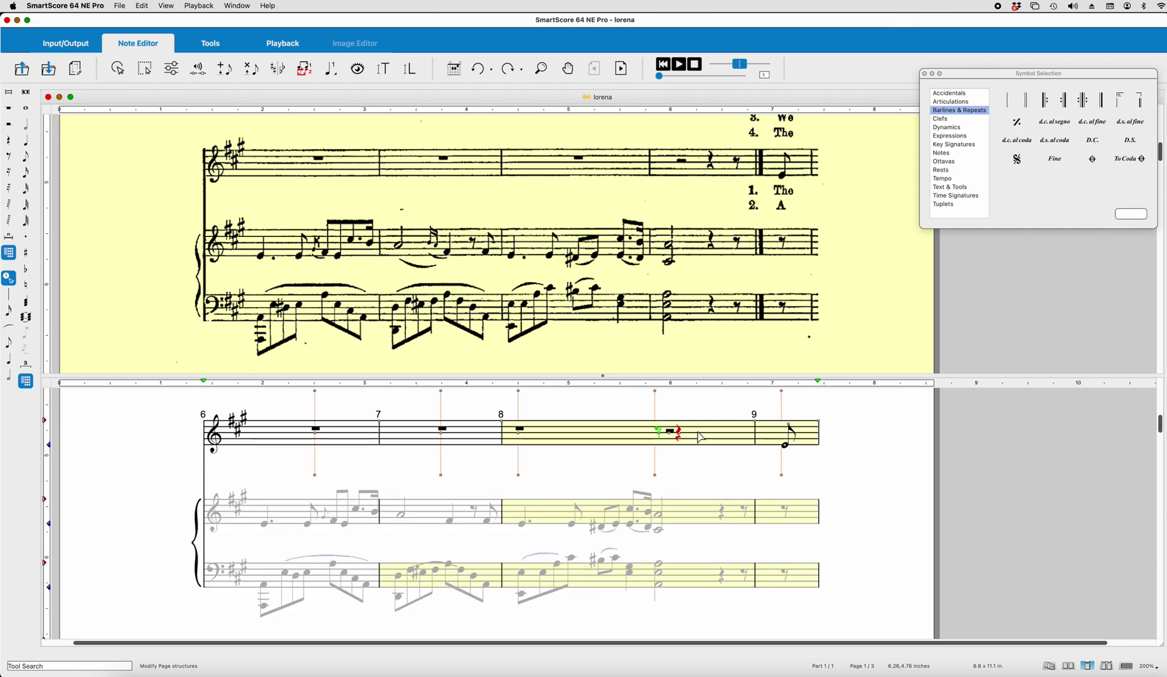
{"action": "left_click_drag", "start_coordinate": [656, 475], "coordinate": [700, 478]}
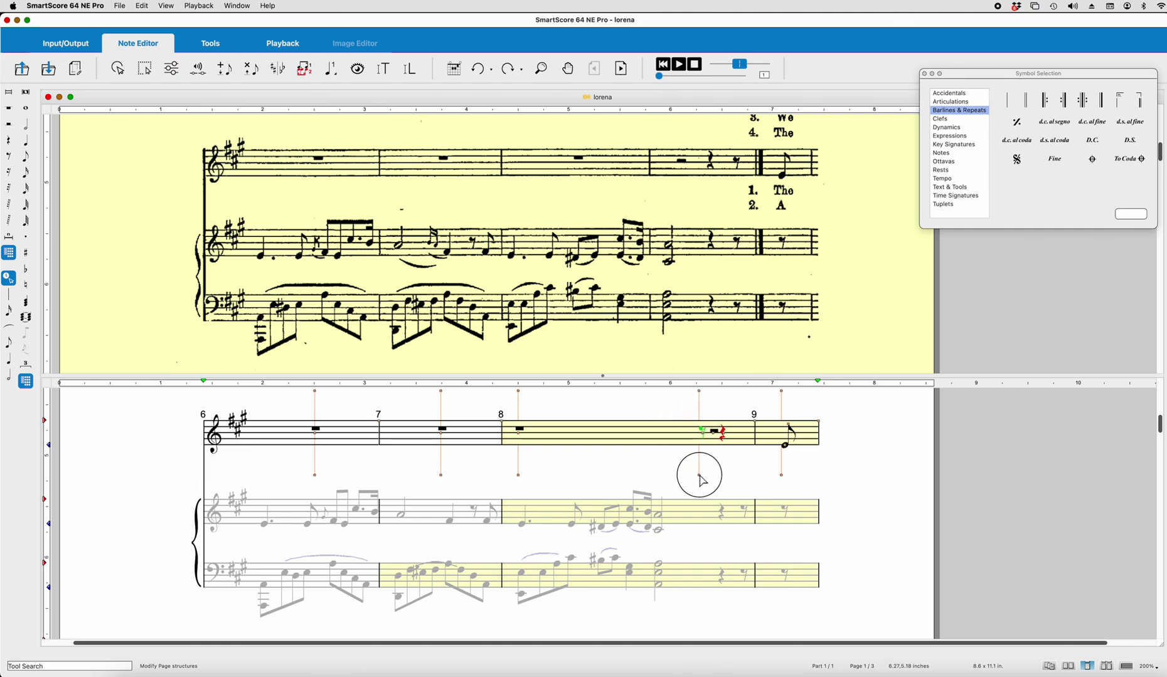
{"action": "left_click_drag", "start_coordinate": [701, 480], "coordinate": [705, 477]}
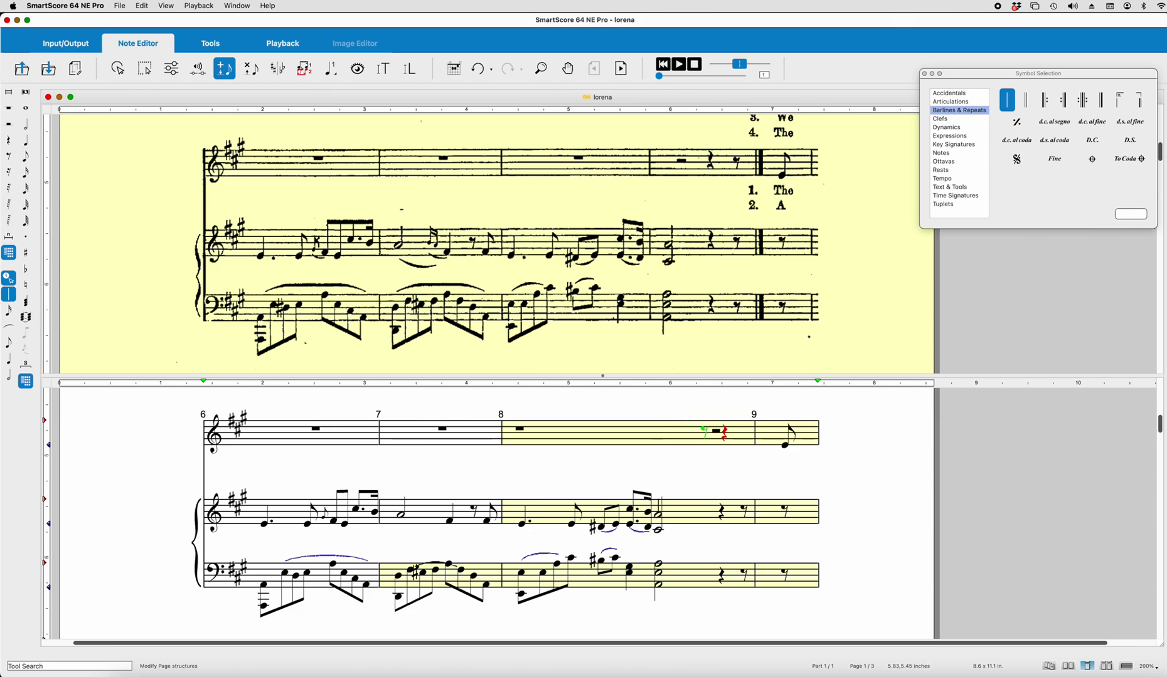
{"action": "left_click", "coordinate": [654, 512]}
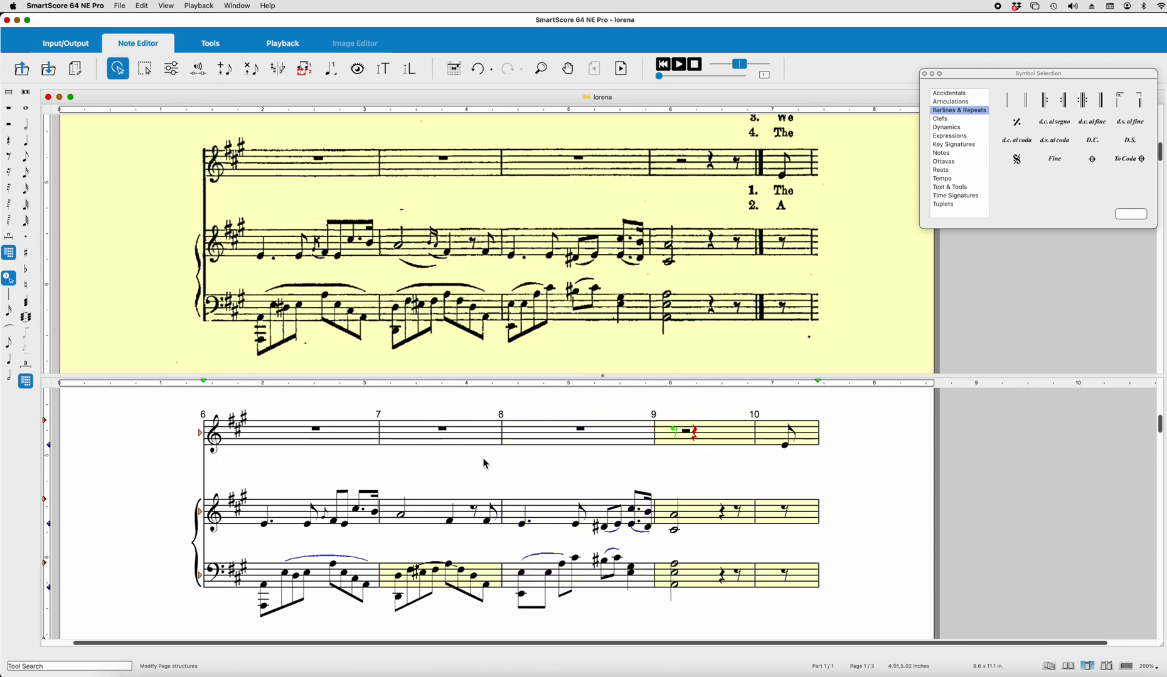
{"action": "key", "text": "Escape"}
- Set Dots to None on measure 7's dotted bass eighth in Properties
{"action": "double_click", "coordinate": [413, 572]}
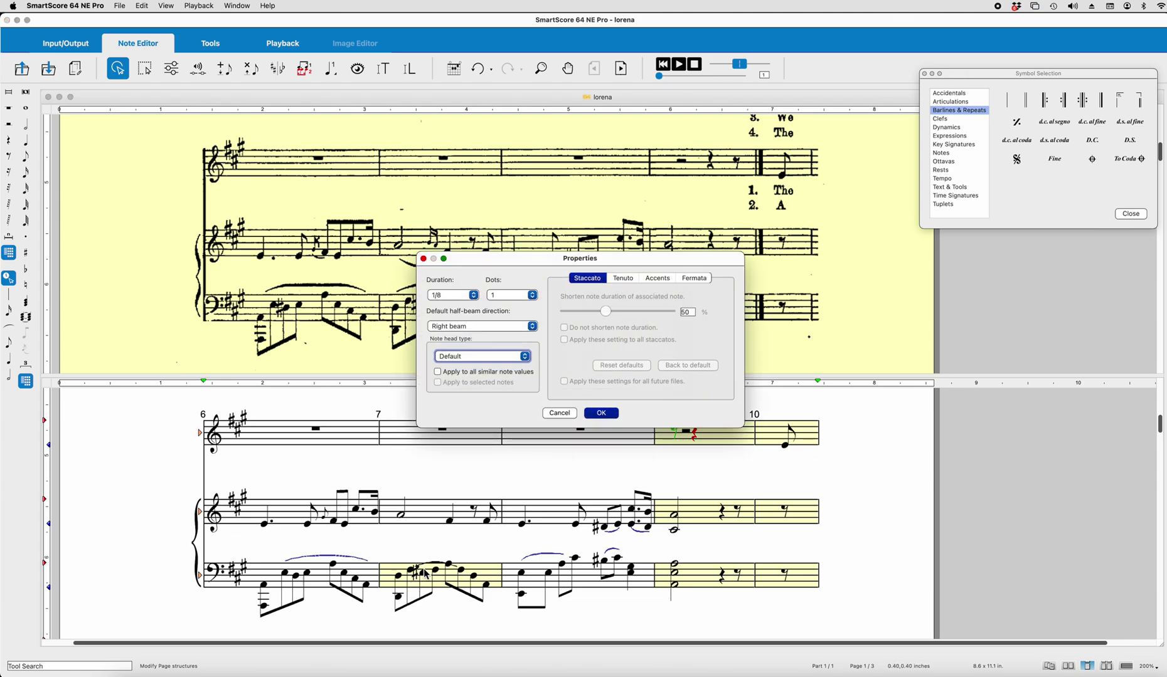
{"action": "left_click", "coordinate": [533, 296]}
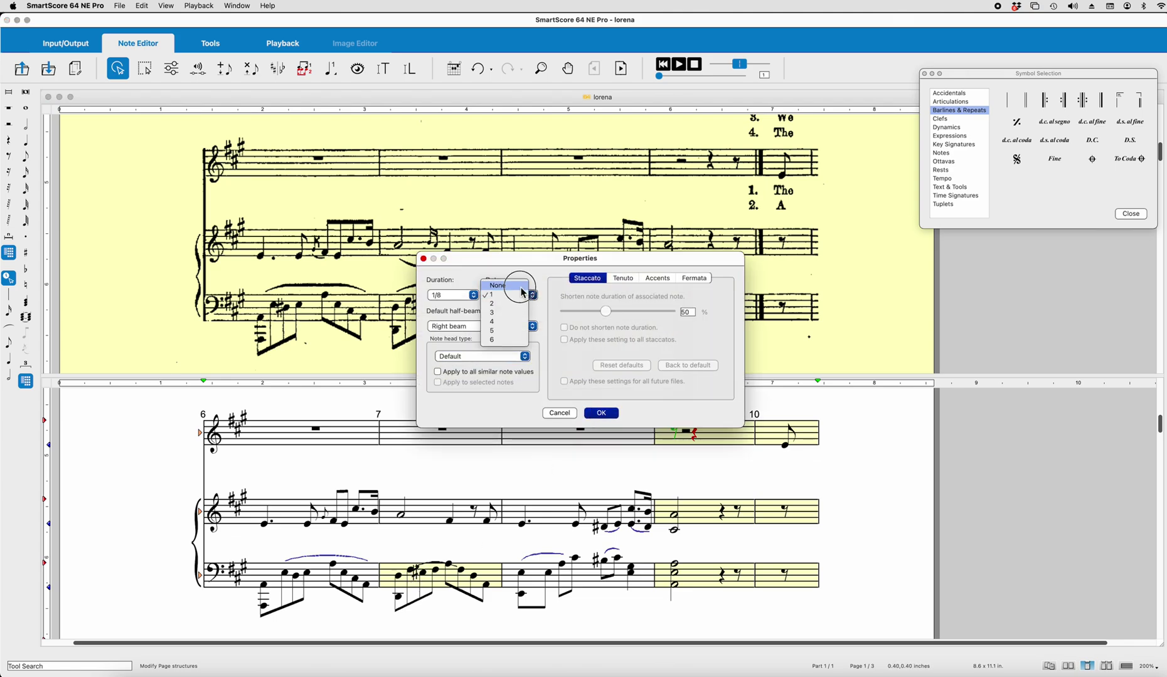
{"action": "left_click", "coordinate": [511, 284]}
{"action": "left_click", "coordinate": [601, 413]}
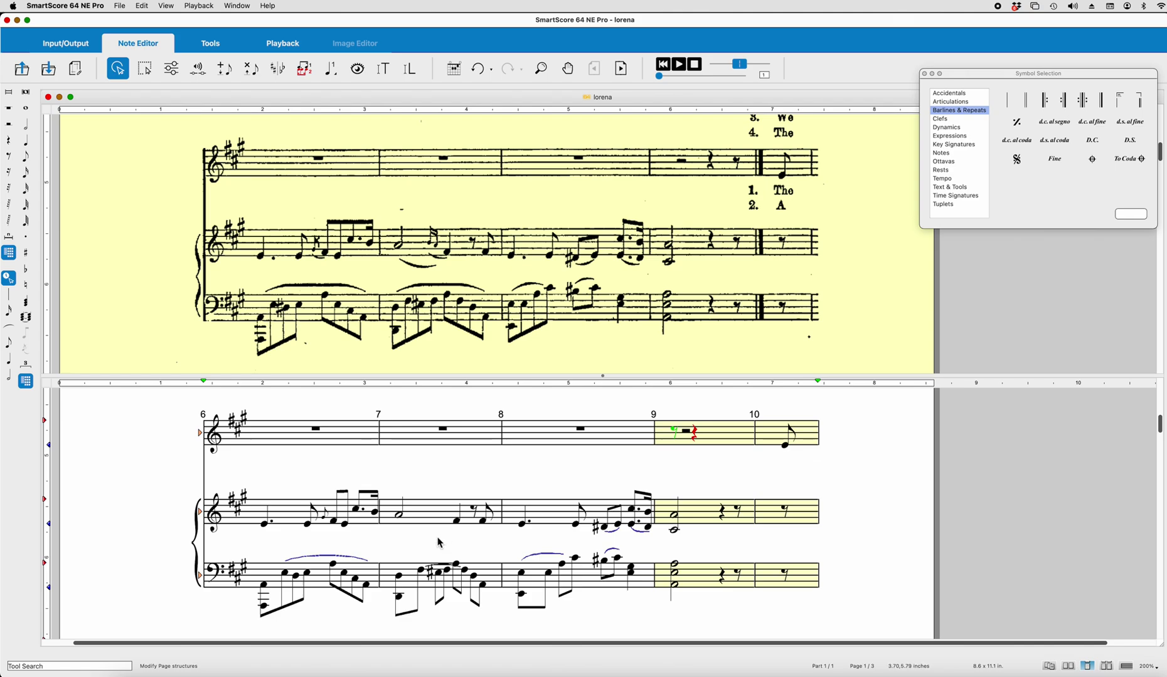
{"action": "key", "text": "n"}
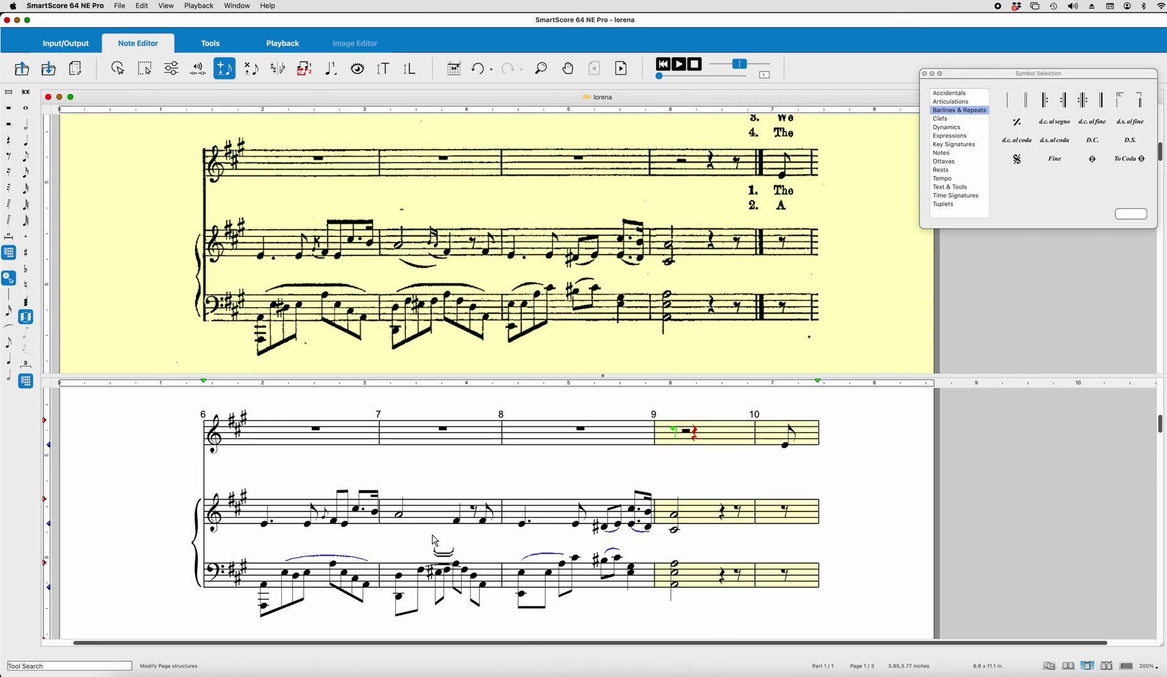
{"action": "key", "text": "shift"}
{"action": "key", "text": "x"}
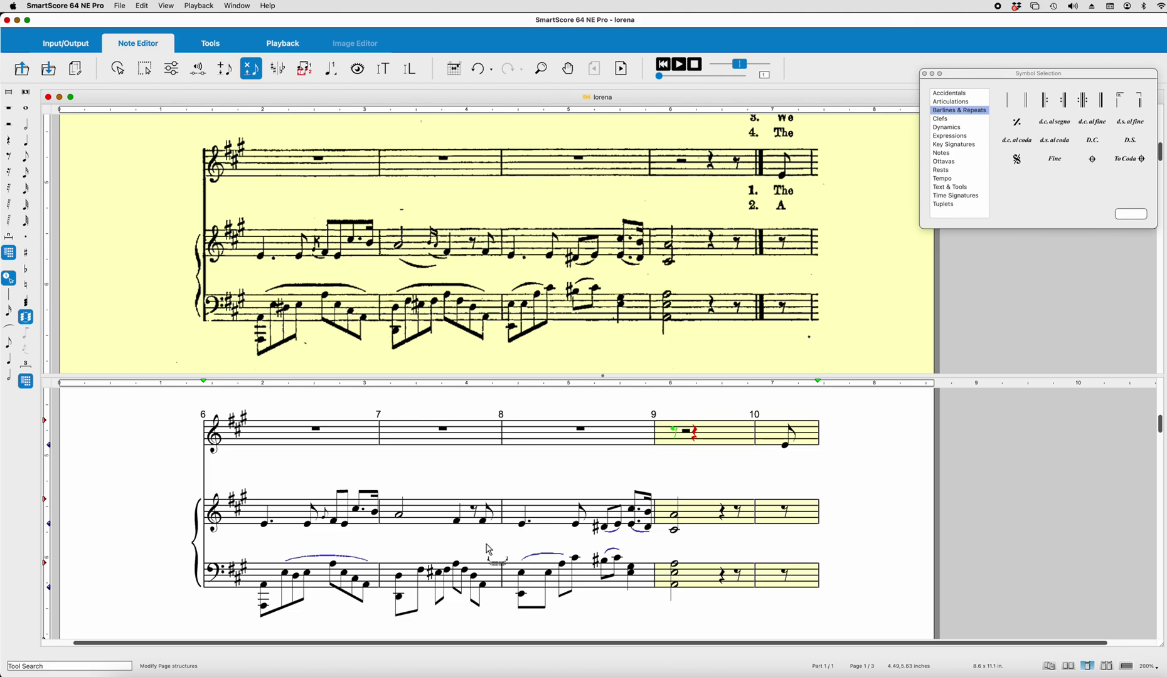
{"action": "key", "text": "Escape"}
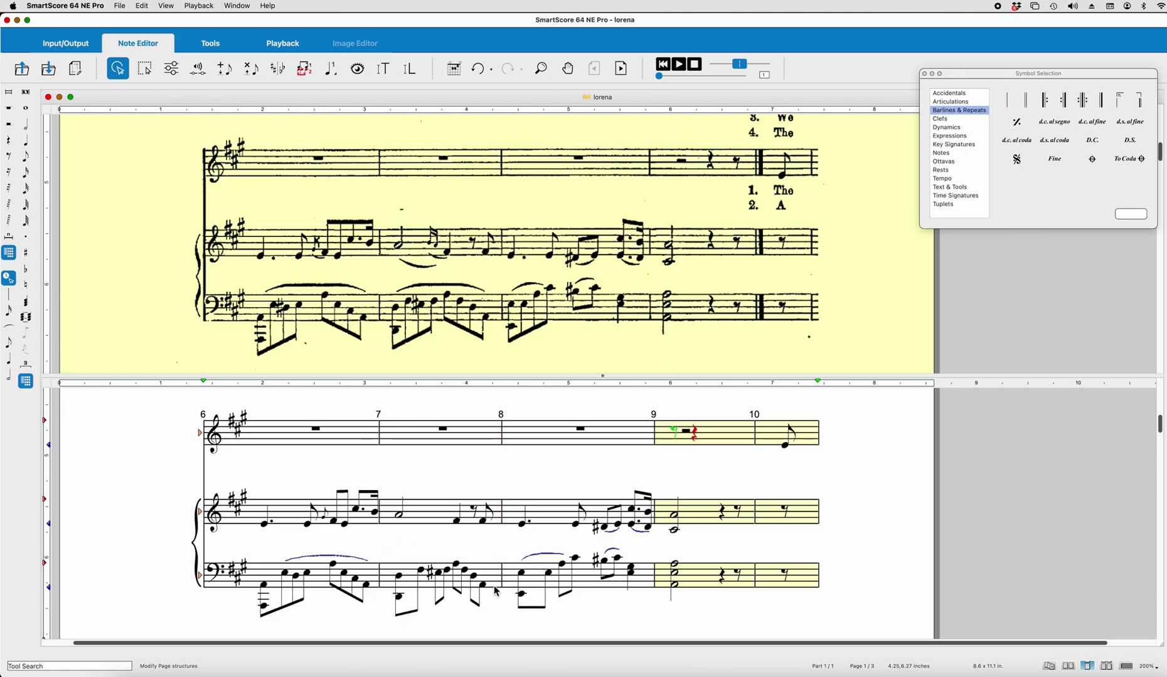
- Apply a slur over the marquee-selected bass notes of measure 7
{"action": "left_click", "coordinate": [37, 667]}
{"action": "left_click", "coordinate": [41, 648]}
{"action": "left_click_drag", "start_coordinate": [384, 555], "coordinate": [499, 622]}
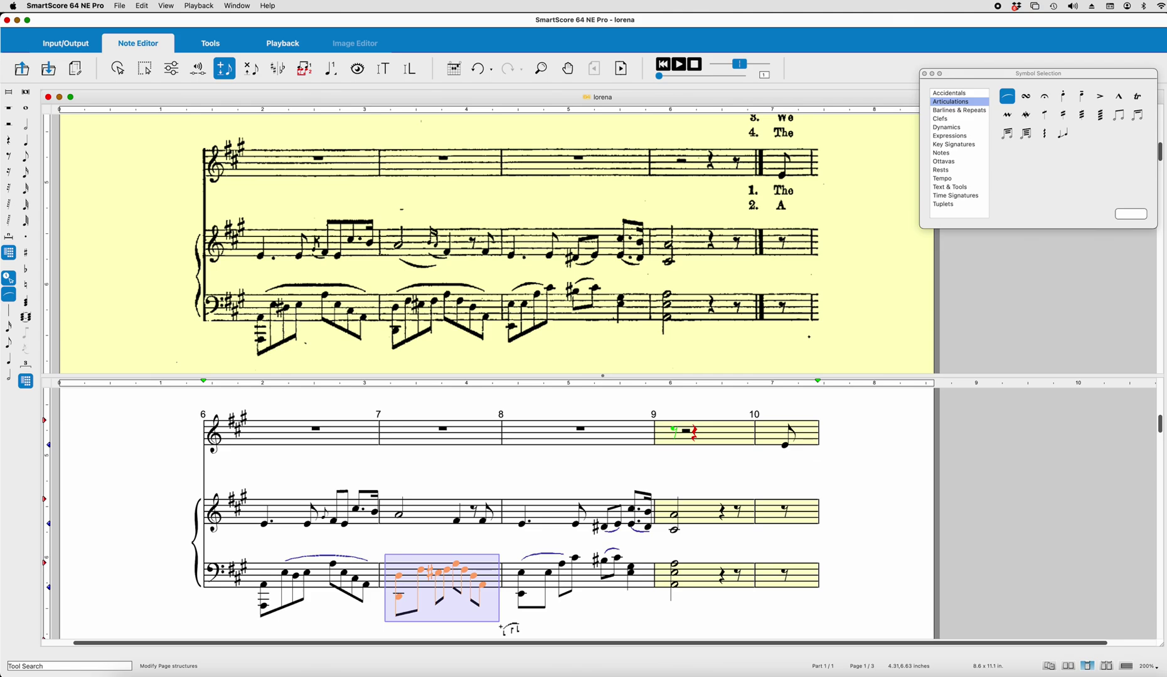
{"action": "left_click", "coordinate": [501, 626]}
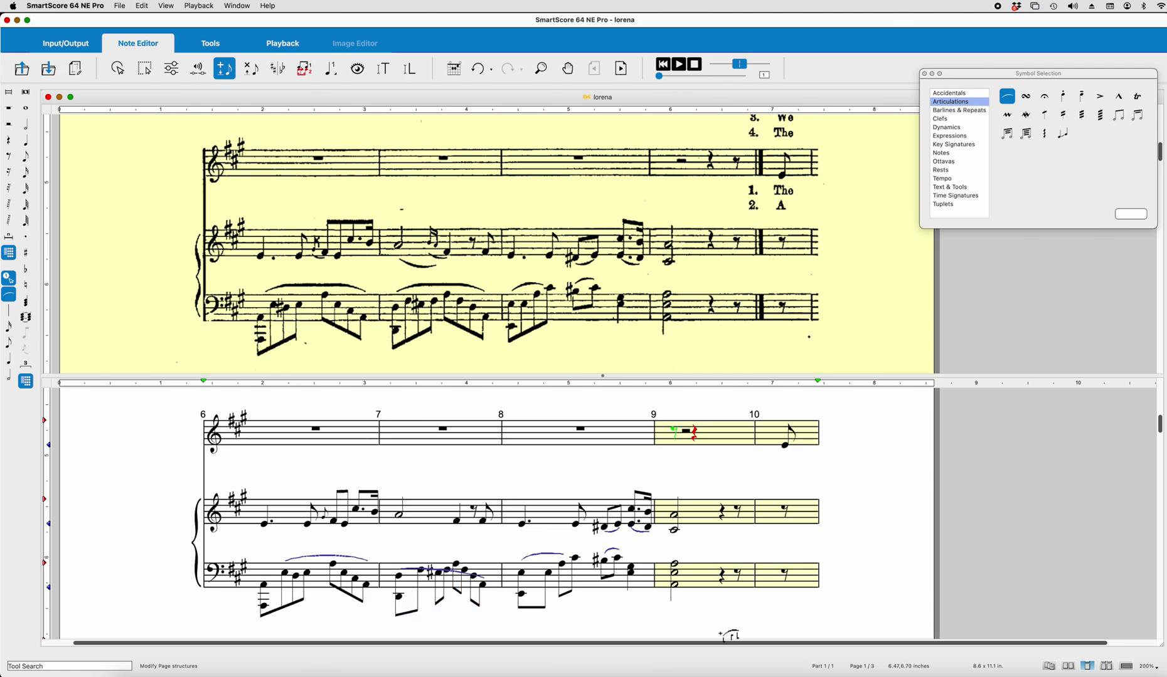
{"action": "key", "text": "Escape"}
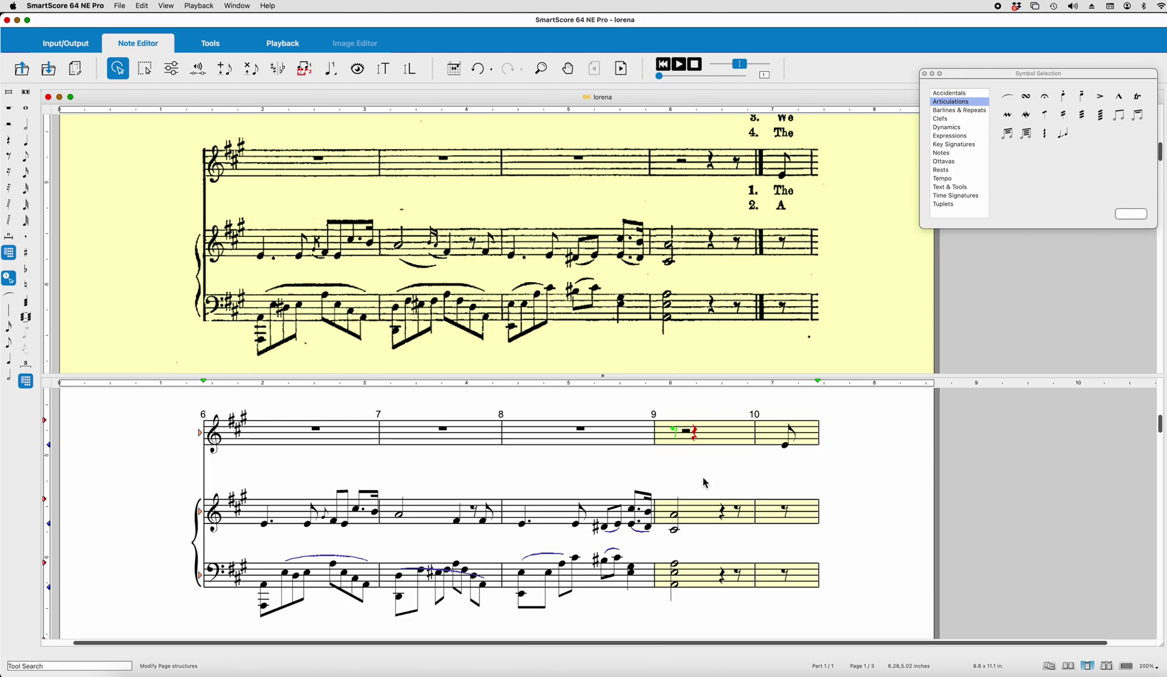
- Delete the stray red rest in treble measure 9, keeping the half rest
{"action": "key", "text": "x"}
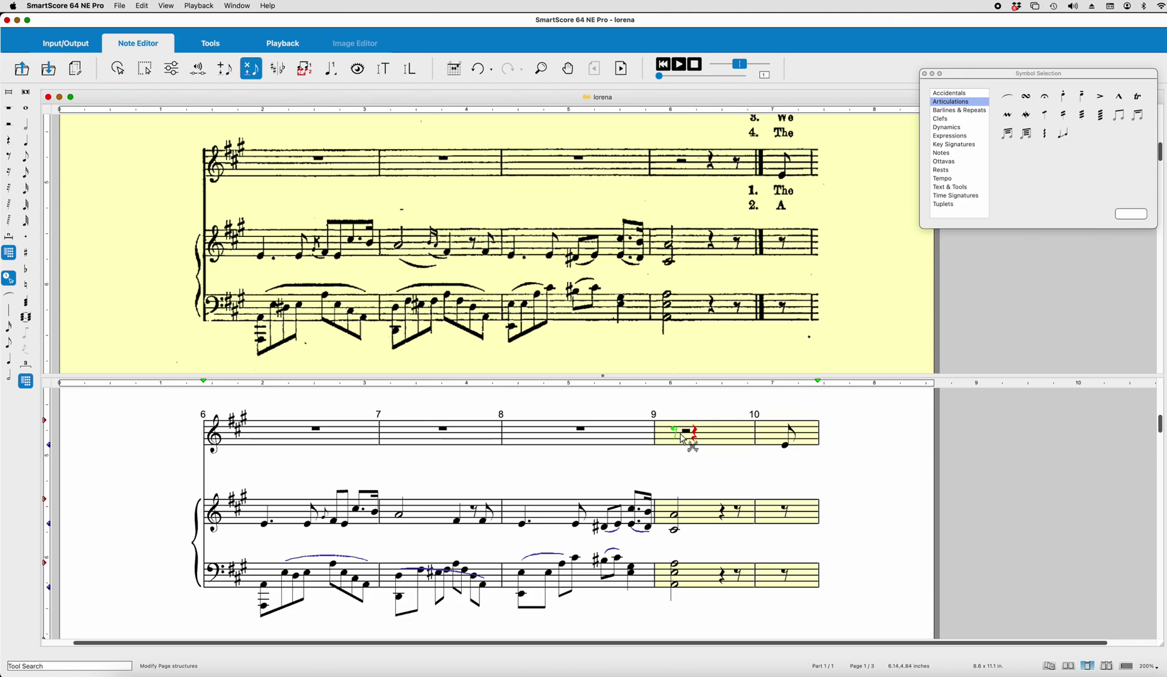
{"action": "left_click", "coordinate": [686, 436]}
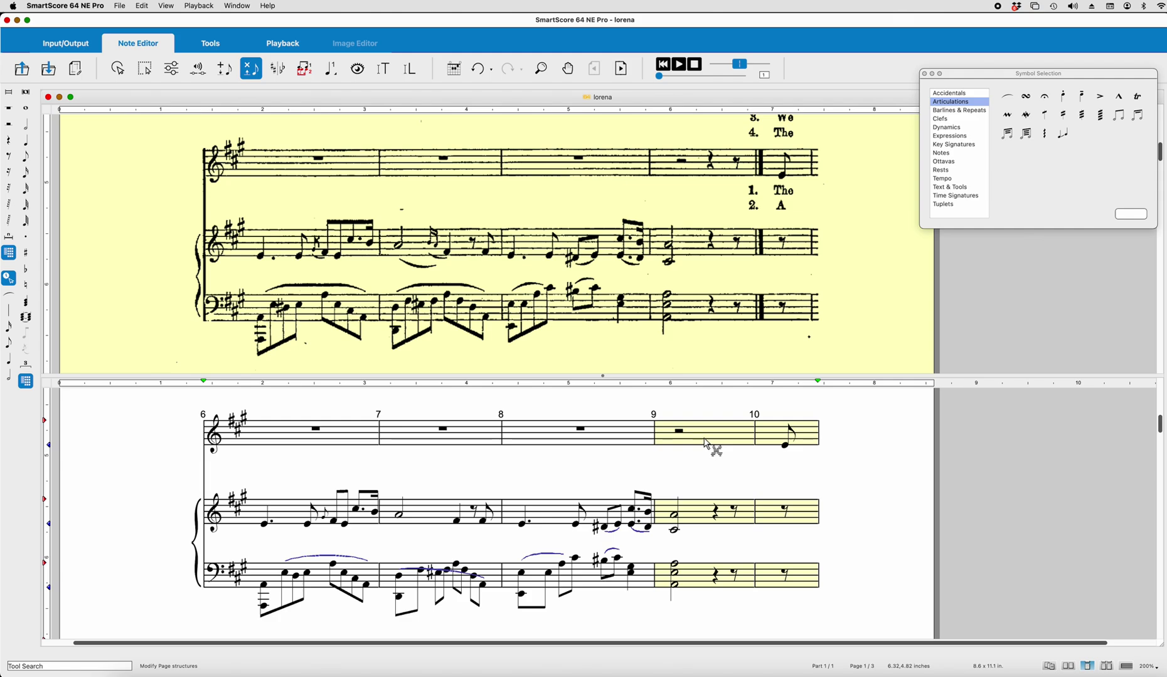
{"action": "key", "text": "Escape"}
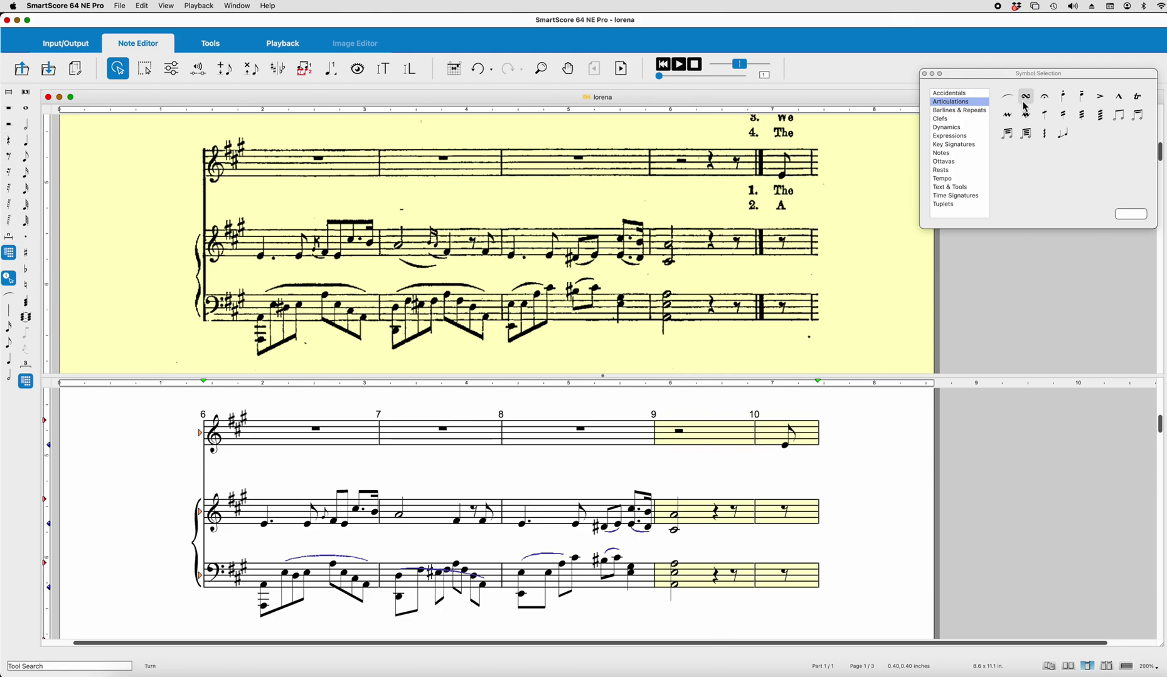
- Insert a quarter rest and an eighth rest after the half rest in treble measure 9
{"action": "left_click", "coordinate": [944, 157]}
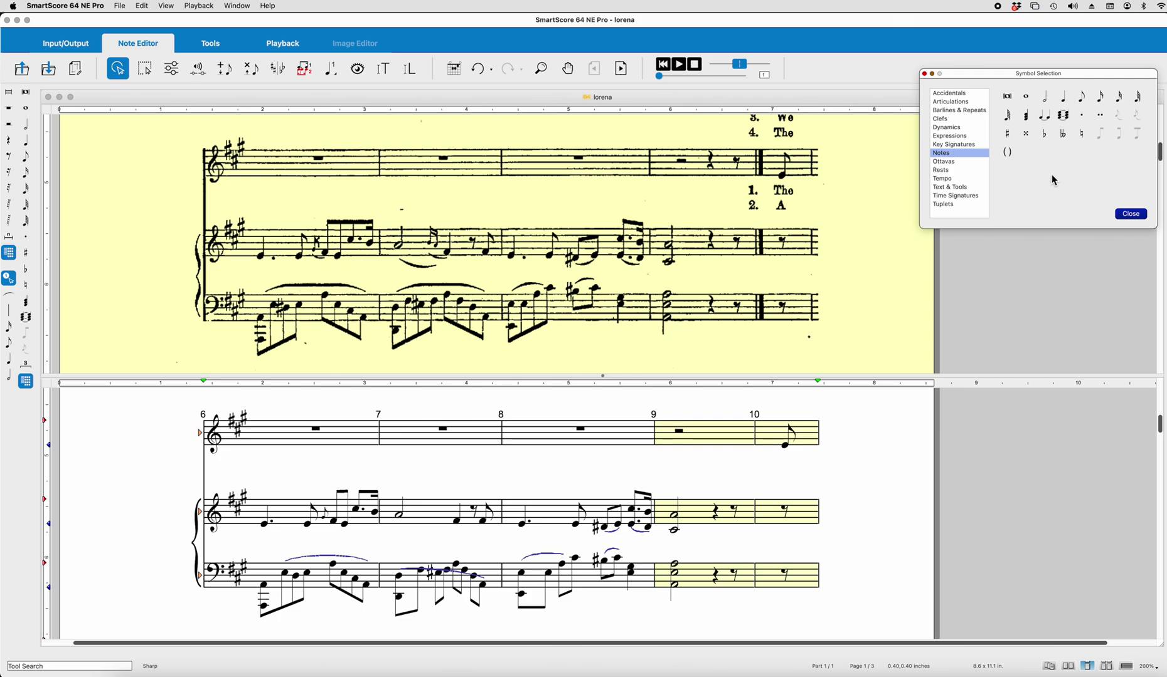
{"action": "left_click", "coordinate": [708, 111]}
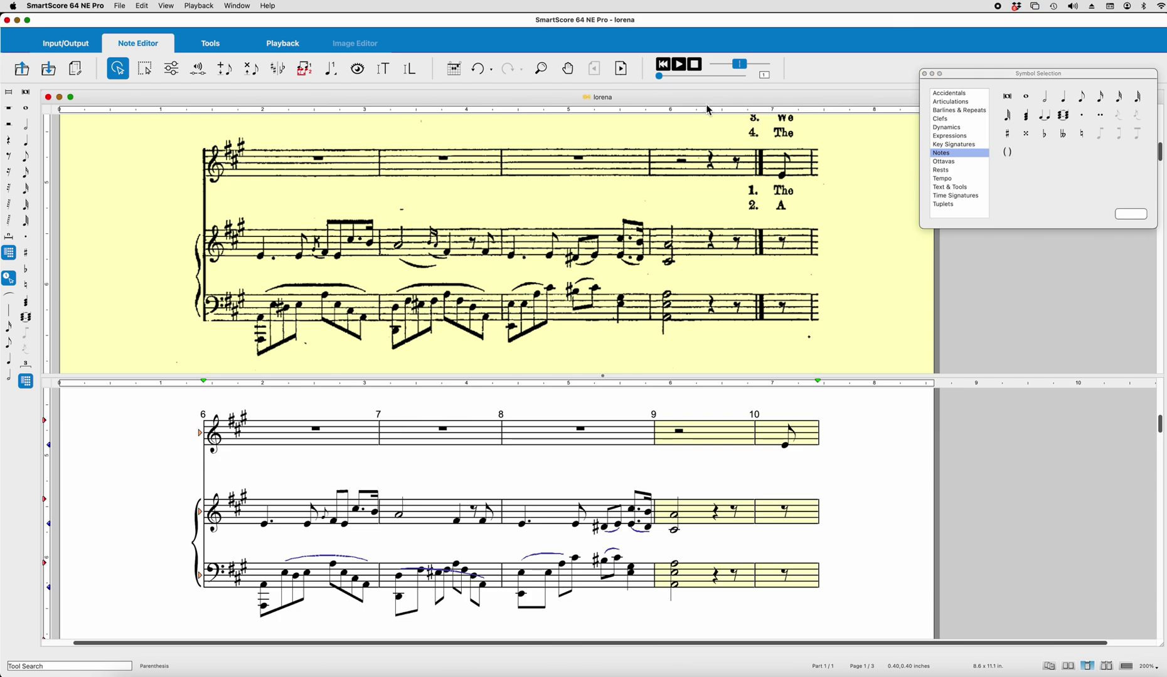
{"action": "left_click", "coordinate": [941, 170]}
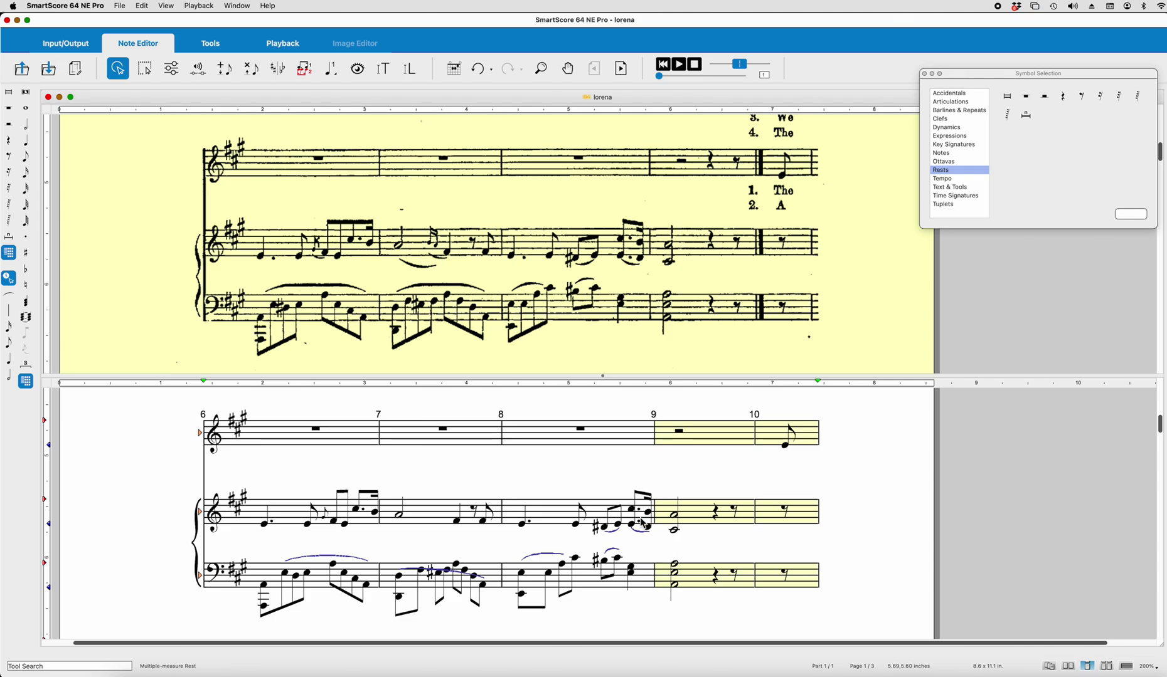
{"action": "left_click", "coordinate": [716, 513]}
{"action": "double_click", "coordinate": [718, 515]}
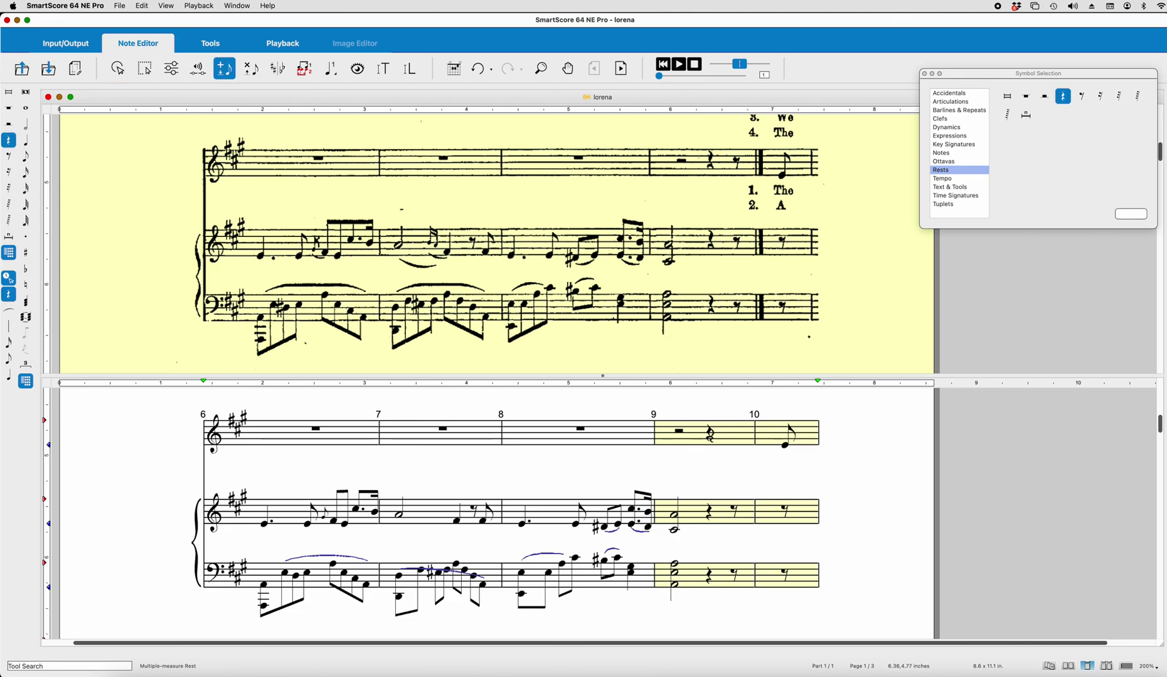
{"action": "left_click", "coordinate": [734, 510]}
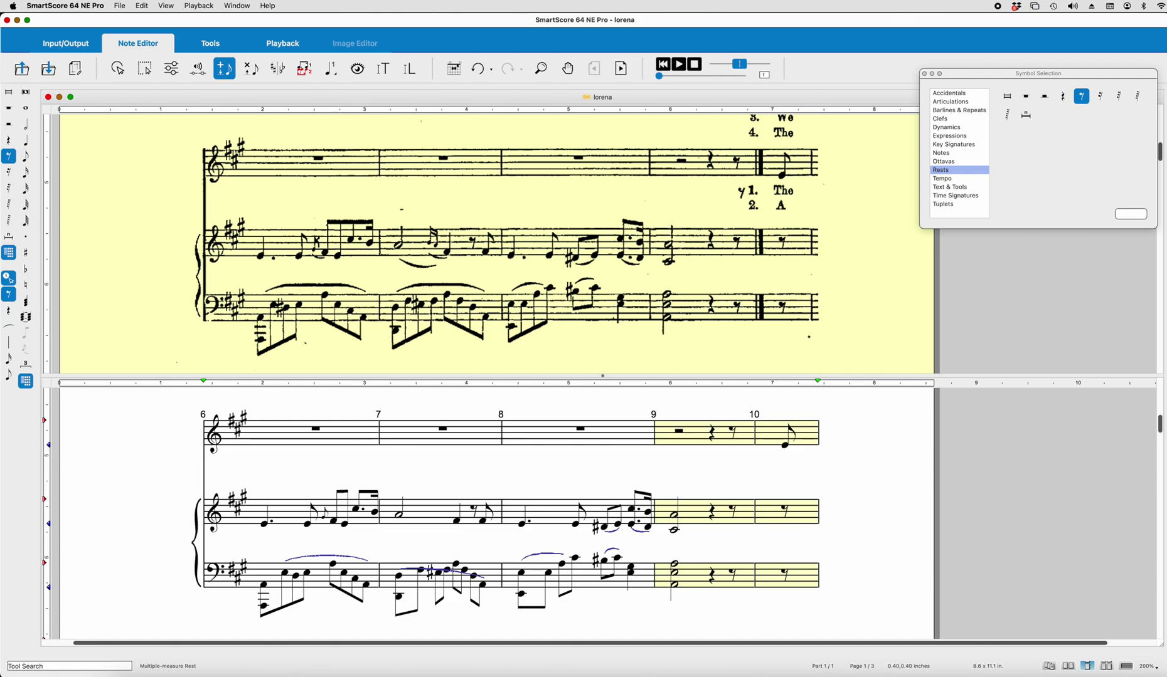
- Place a heavy ending barline before measure 10 across all staves
{"action": "key", "text": "Escape"}
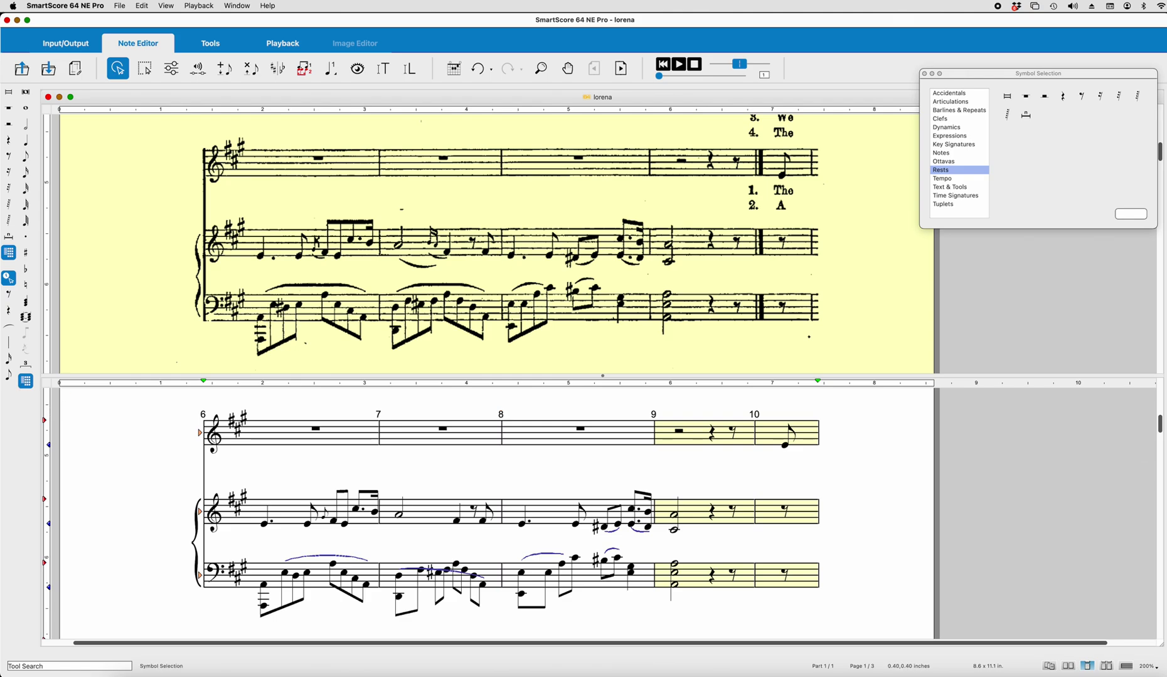
{"action": "left_click", "coordinate": [943, 111]}
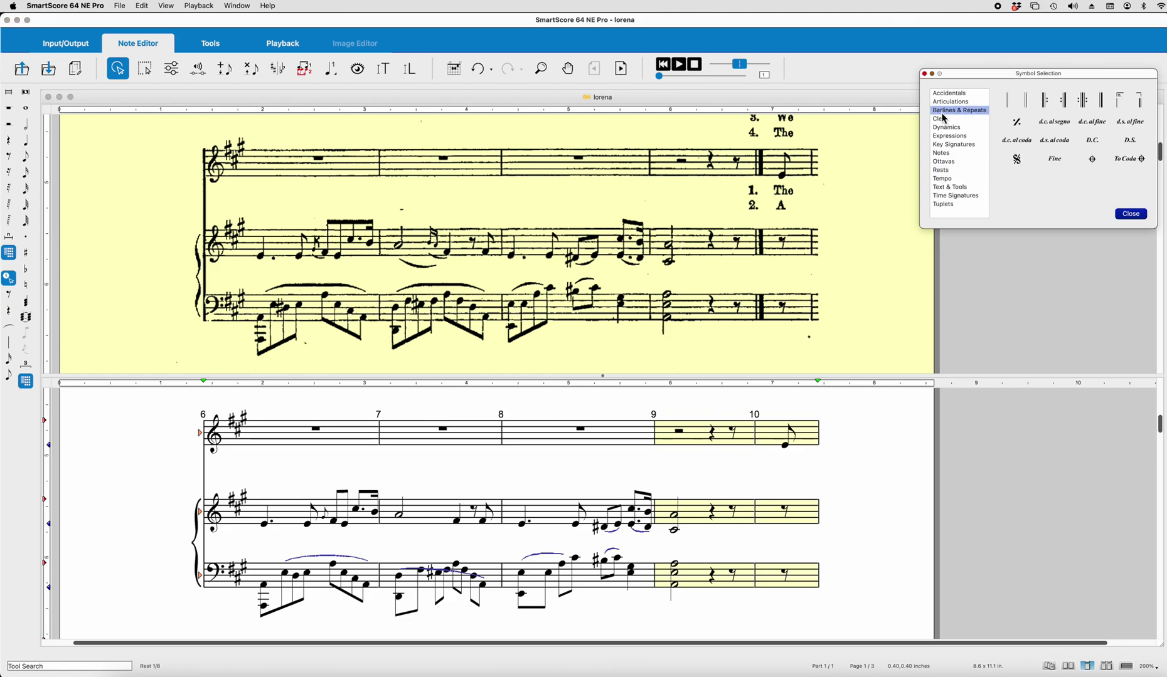
{"action": "left_click", "coordinate": [1102, 111]}
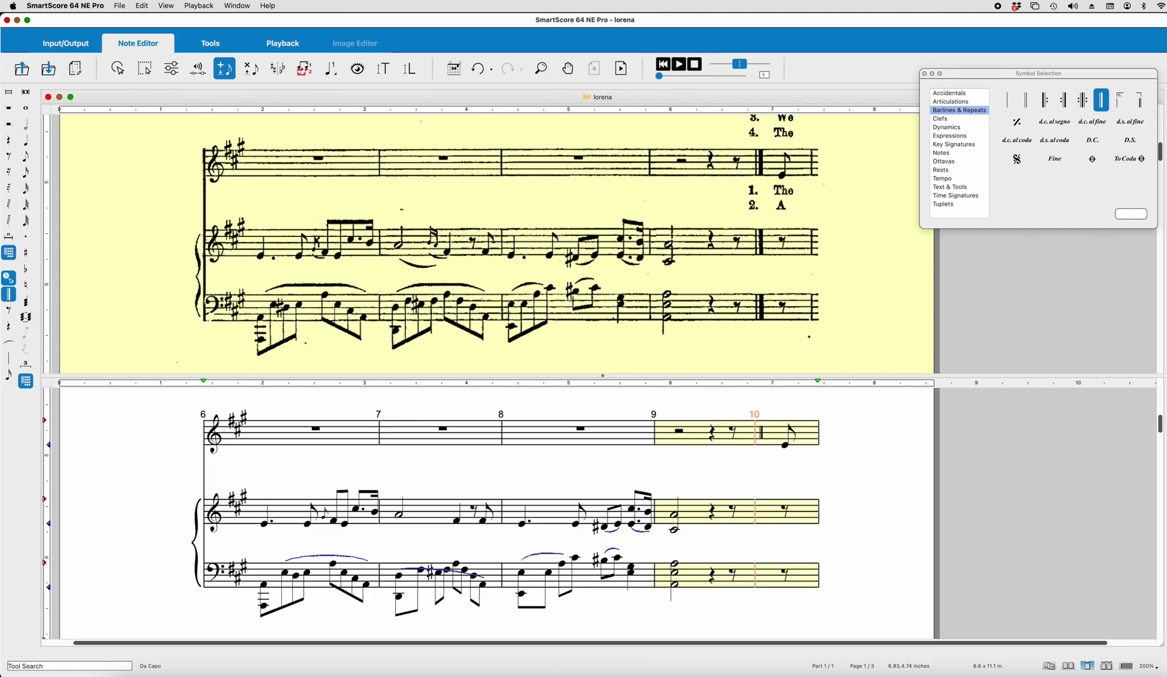
{"action": "left_click", "coordinate": [759, 433]}
{"action": "key", "text": "Escape"}
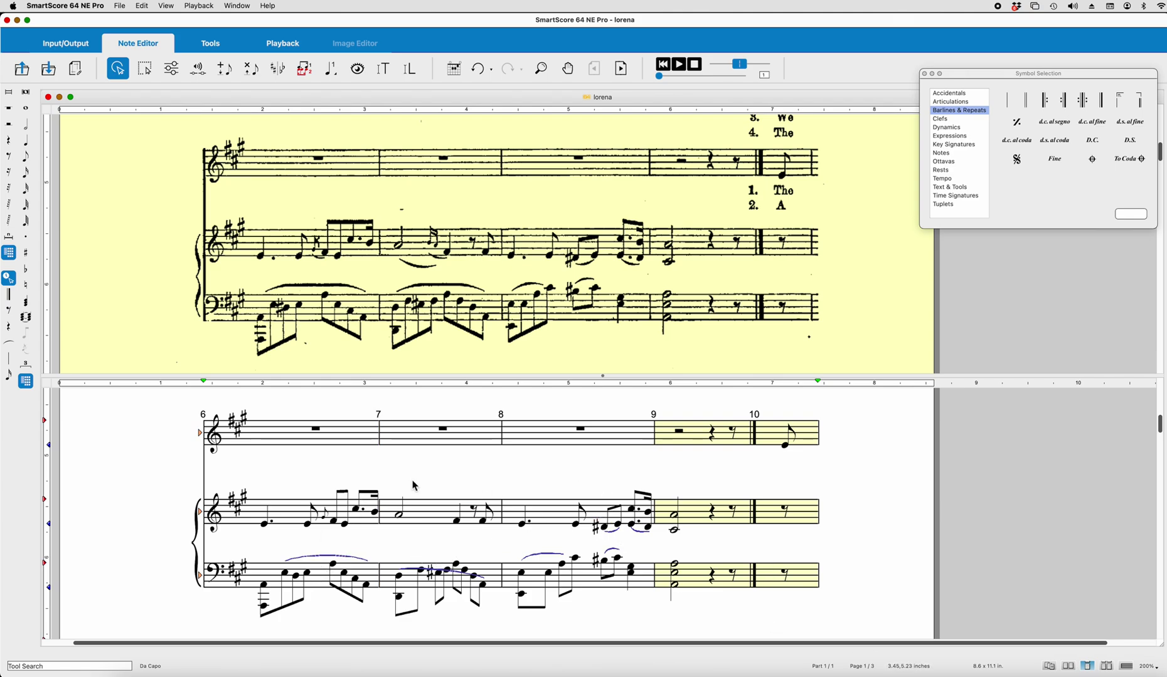
- Scroll down to the third system, measures 11–14, with its scanned lyrics
{"action": "scroll", "coordinate": [410, 482], "scroll_direction": "down", "scroll_amount": 2}
{"action": "scroll", "coordinate": [409, 481], "scroll_direction": "up", "scroll_amount": 2}
{"action": "scroll", "coordinate": [545, 478], "scroll_direction": "down", "scroll_amount": 8}
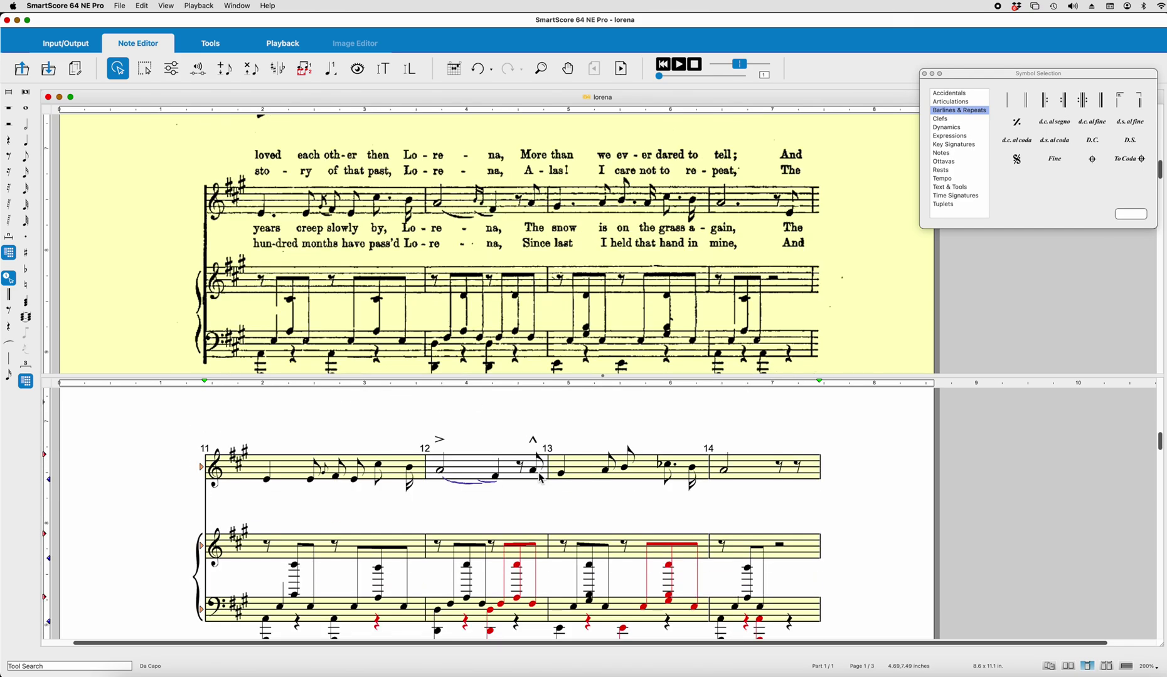
{"action": "scroll", "coordinate": [540, 479], "scroll_direction": "down", "scroll_amount": 2}
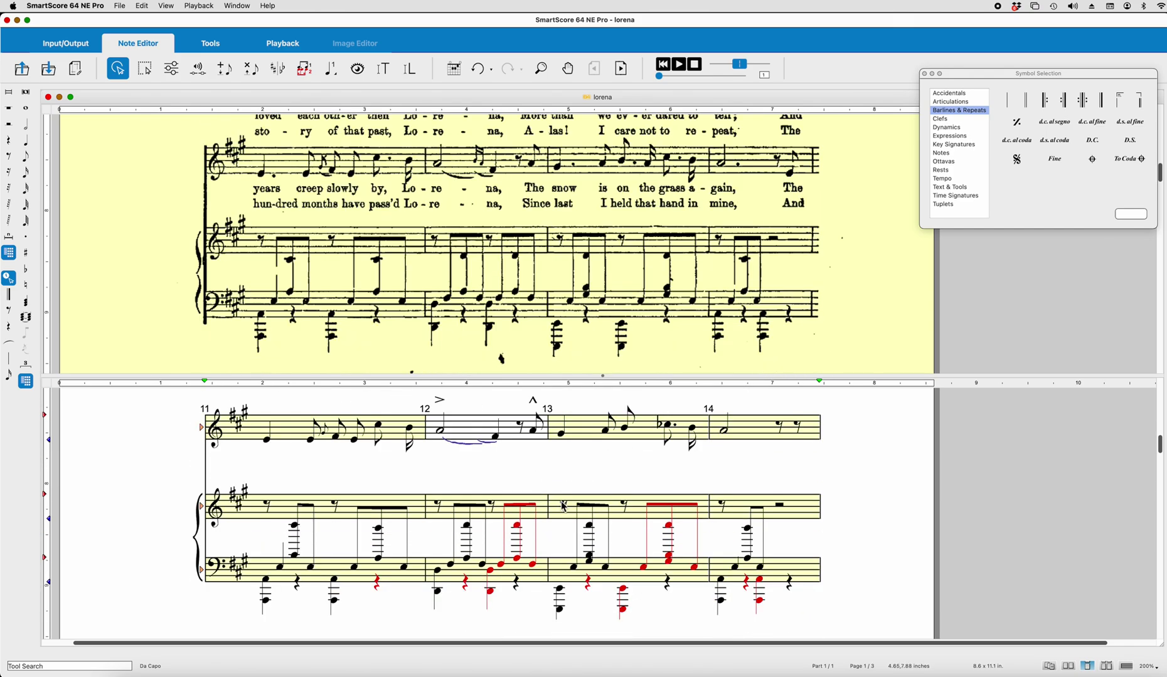